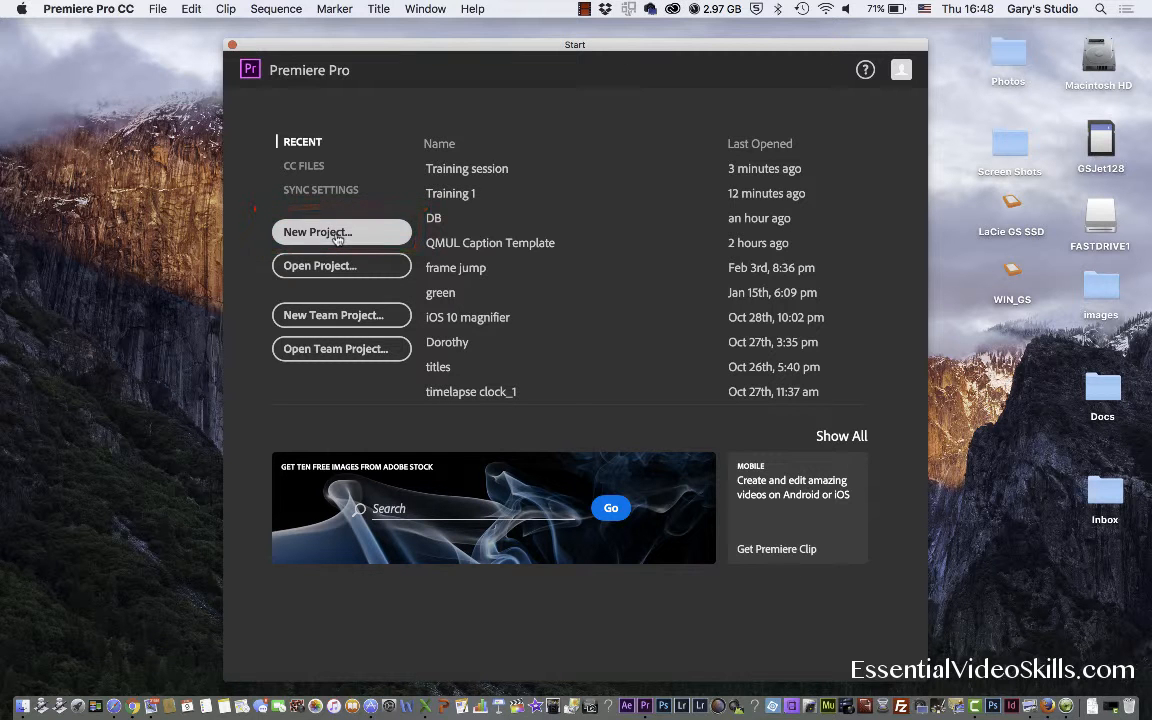
Start a new project named "Day out in London" and choose the Projects folder inside Video Editing as its location.
click(337, 233)
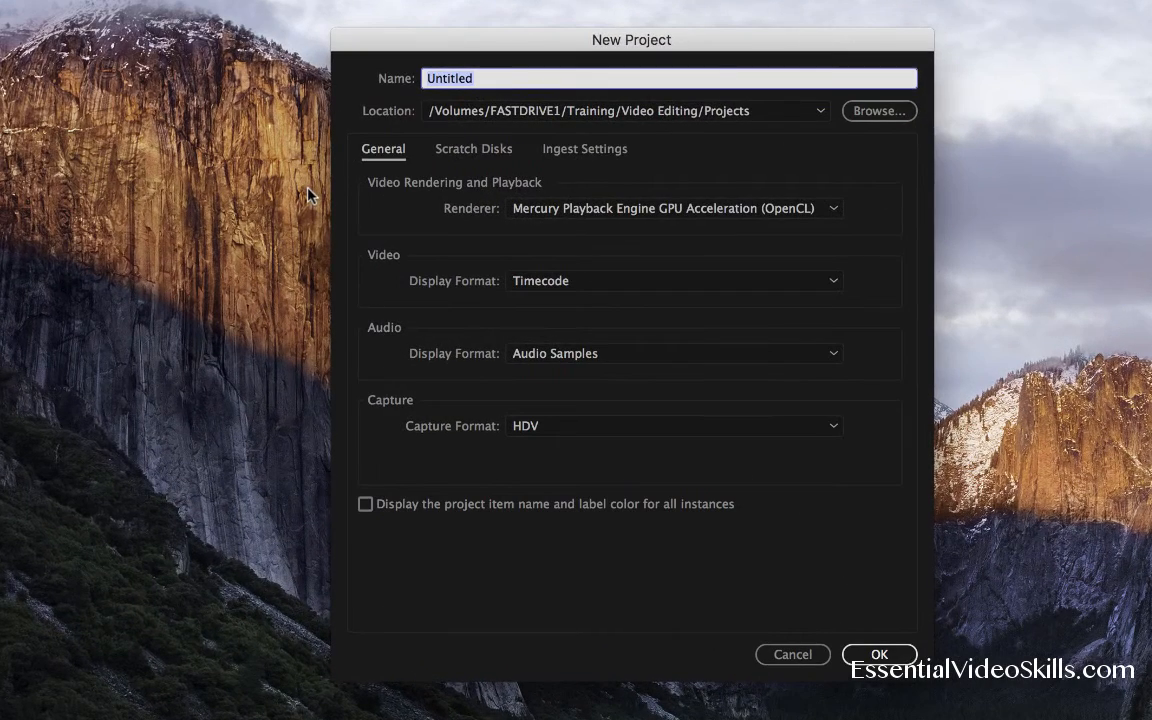
text(Day out in L)
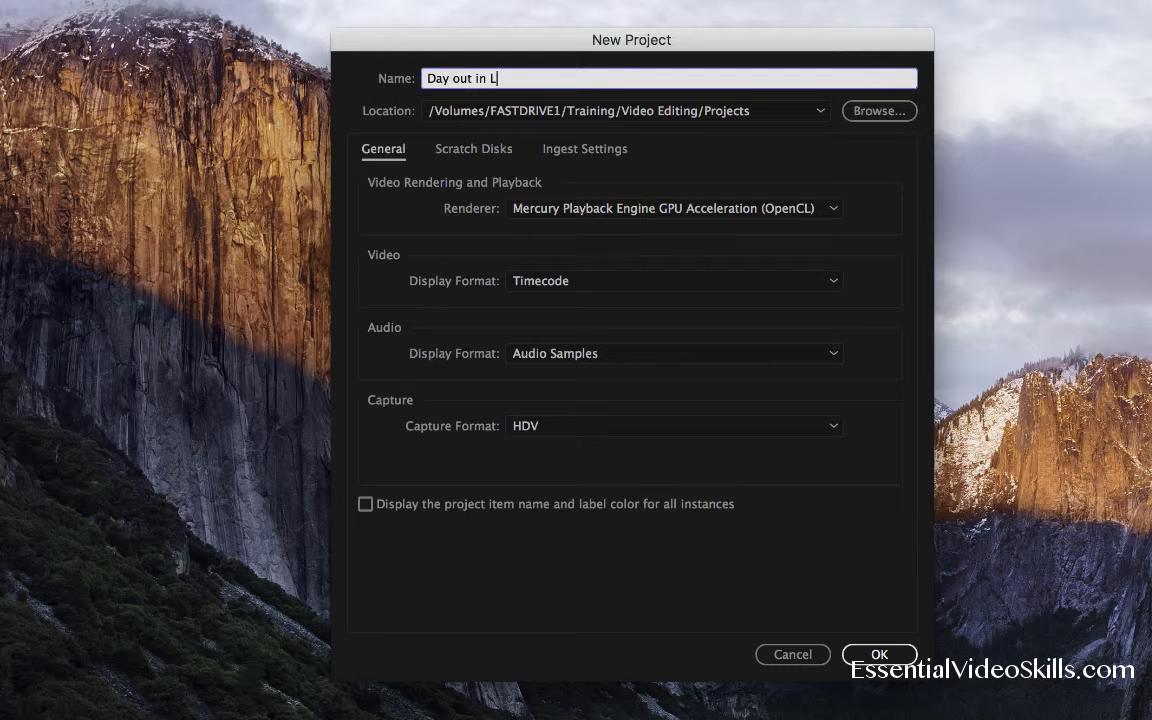
text(ondon)
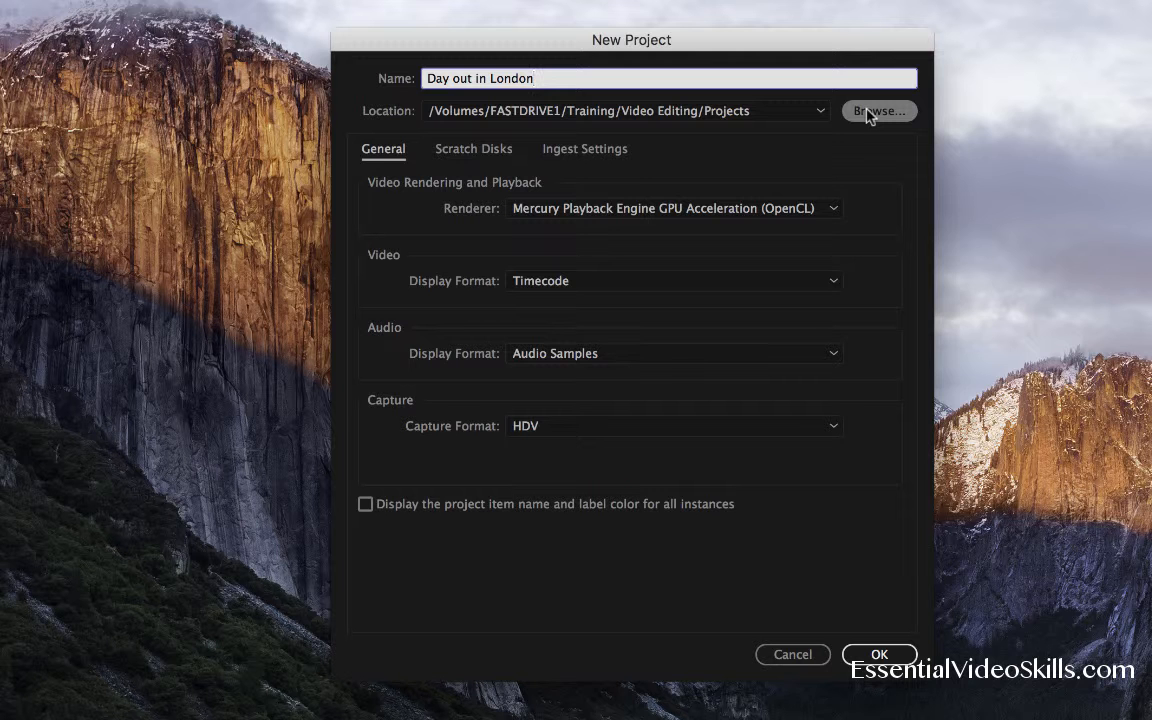
click(868, 113)
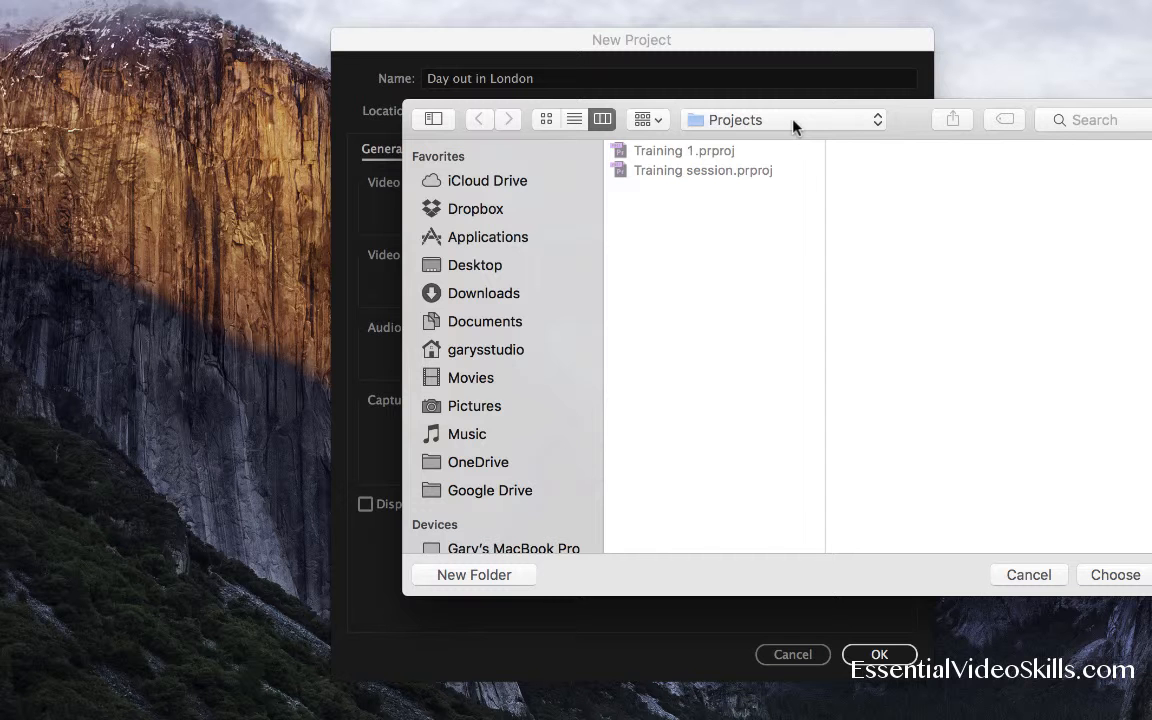
click(1114, 575)
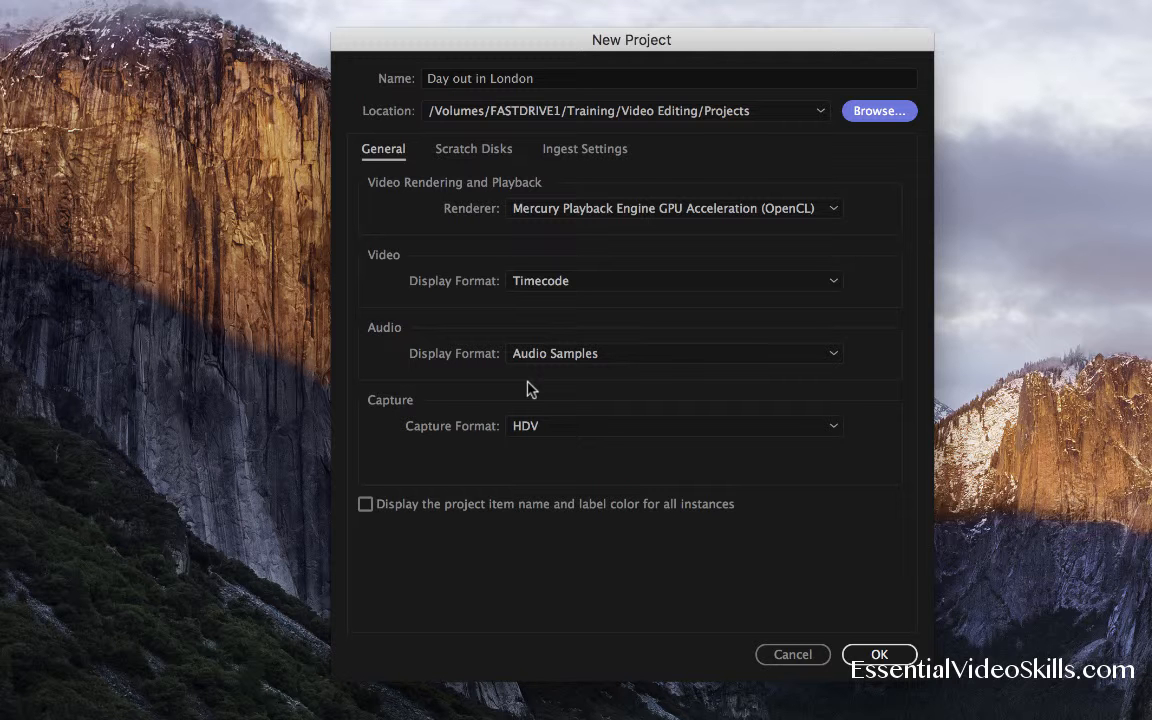
Keep HDV as the capture format and create the project.
click(580, 434)
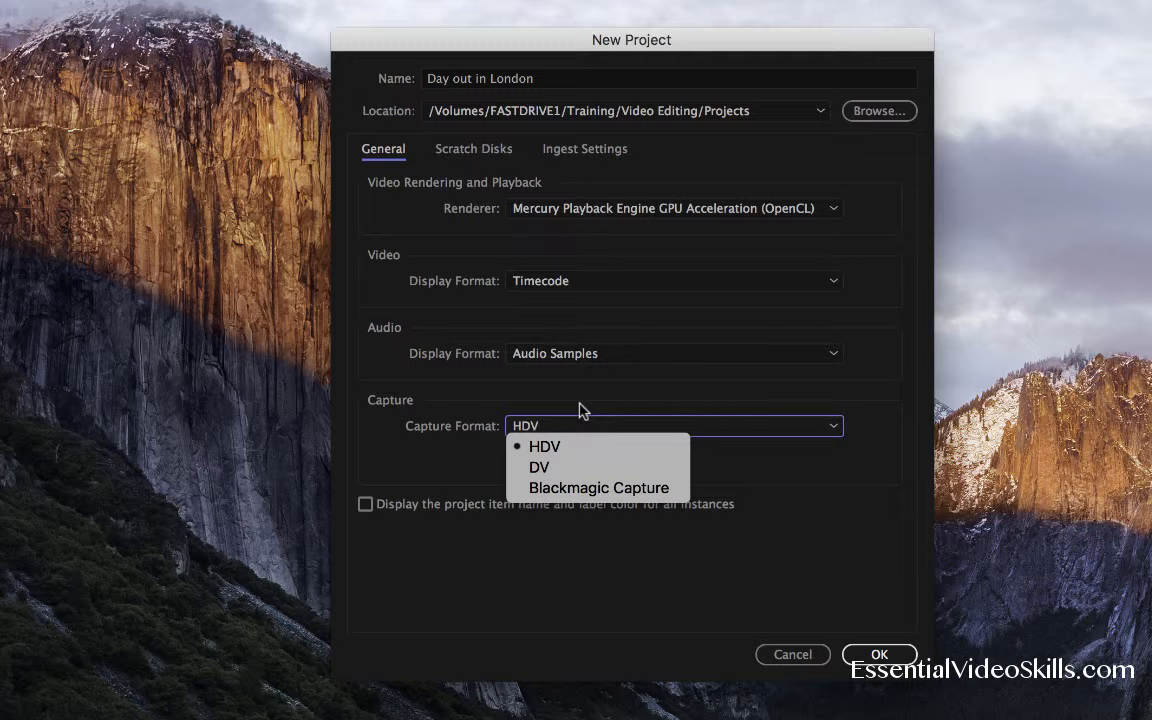
click(579, 404)
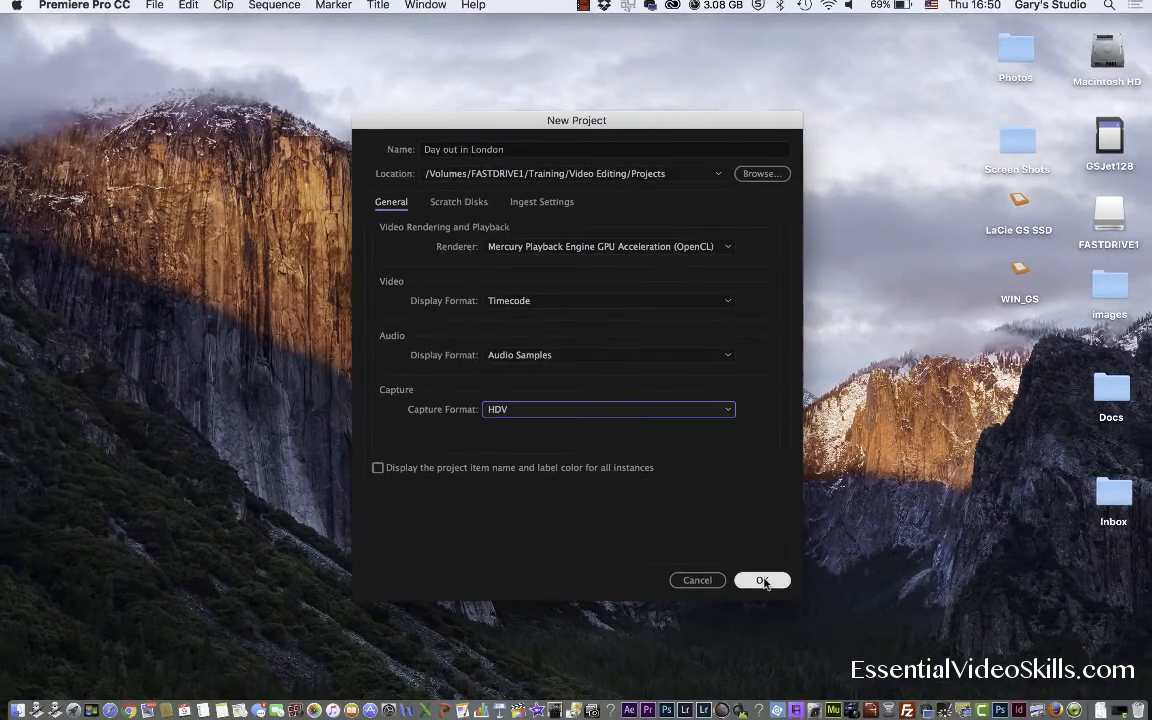
click(879, 654)
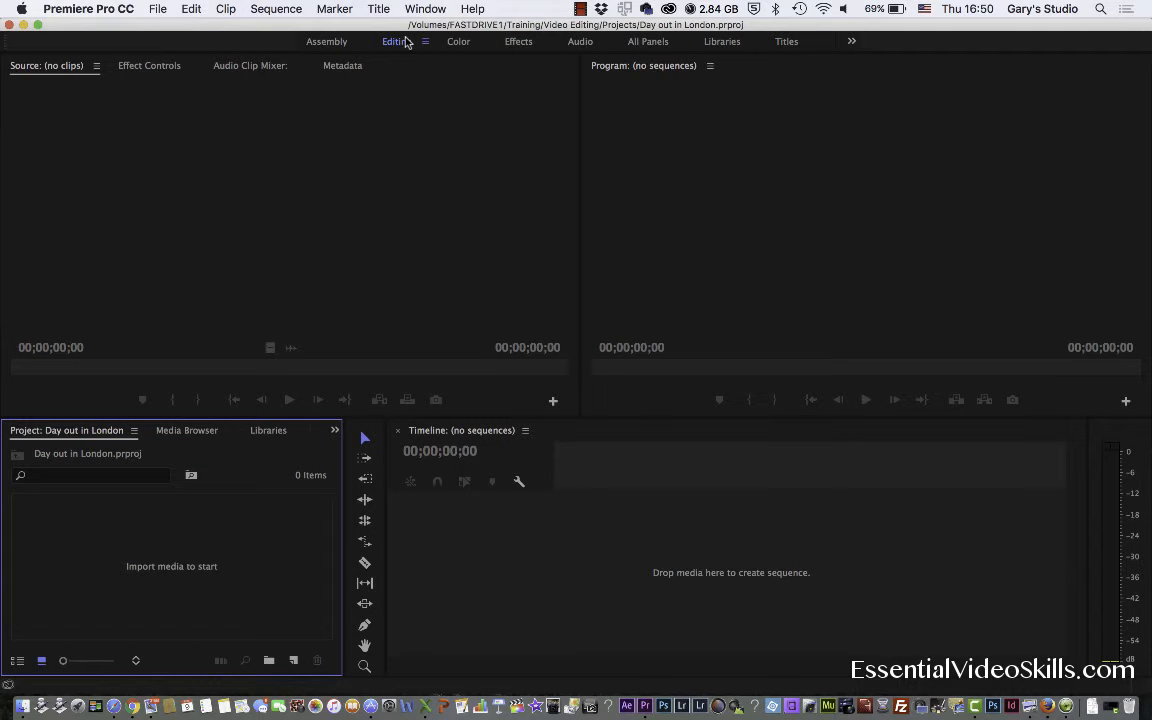
Reset the Editing workspace to its saved layout.
click(425, 9)
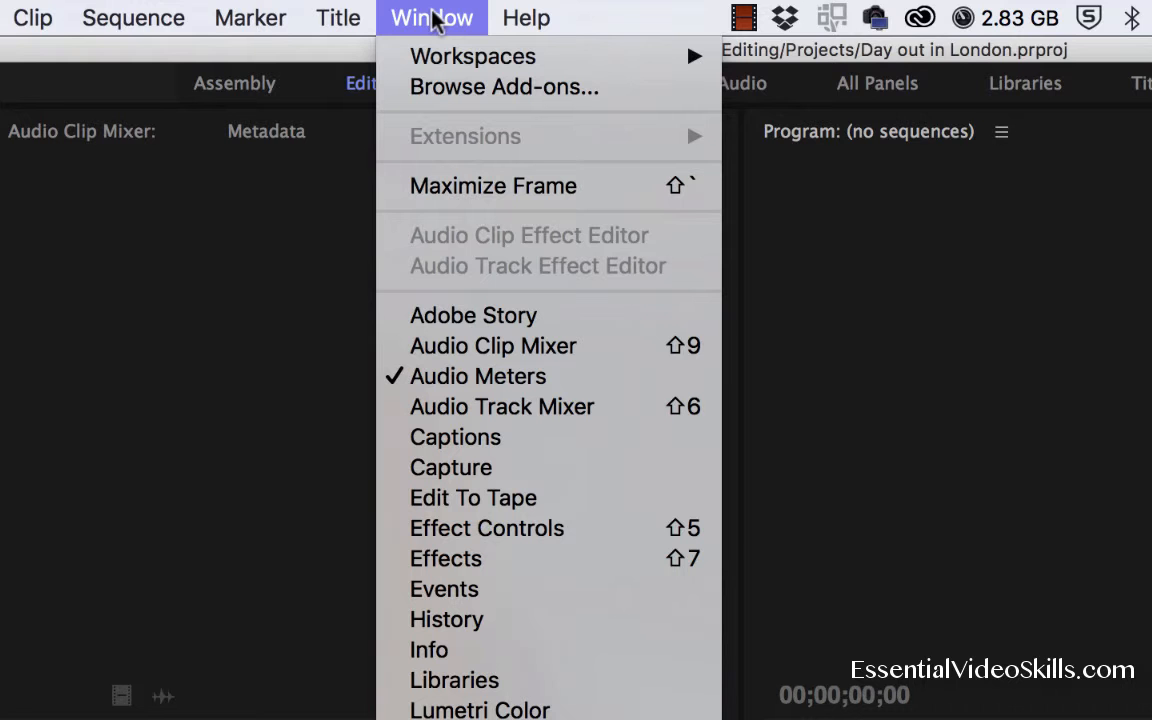
mouse_move(441, 58)
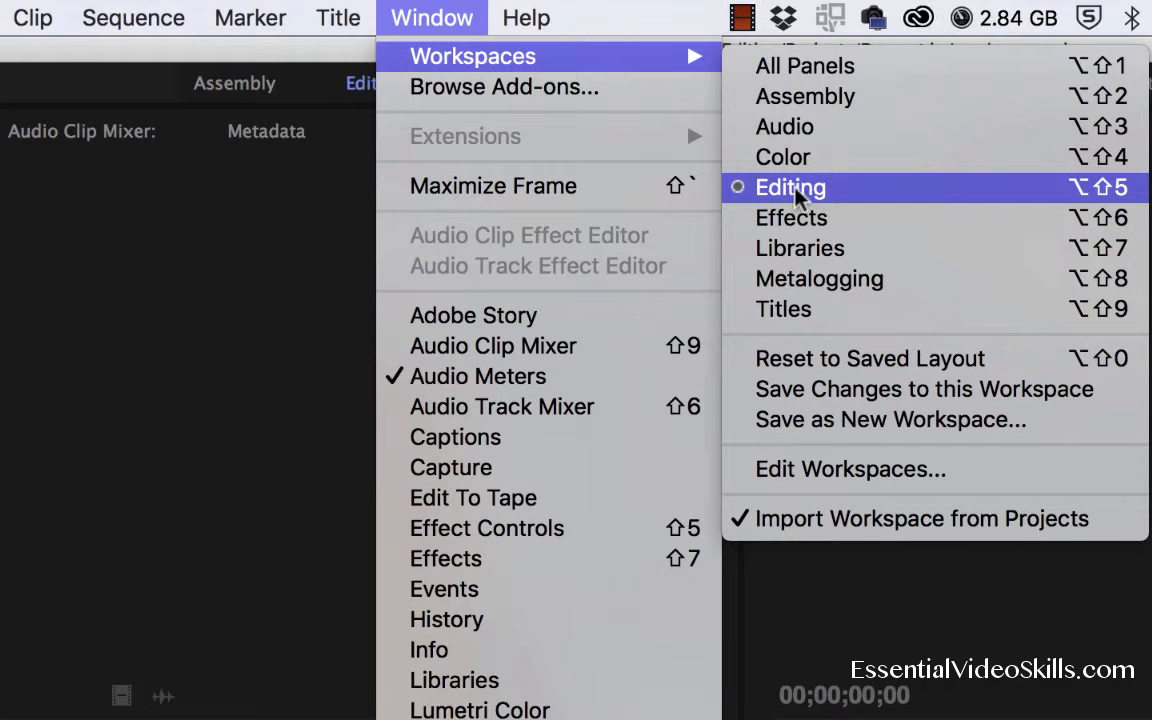
click(829, 367)
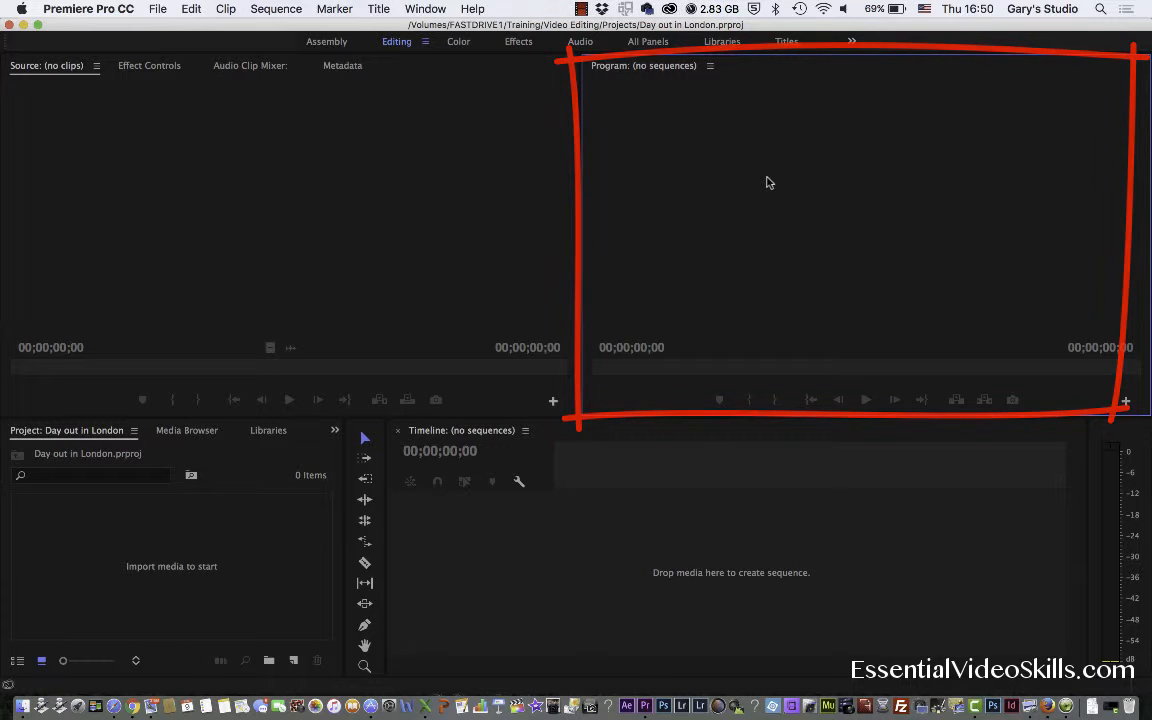
click(375, 221)
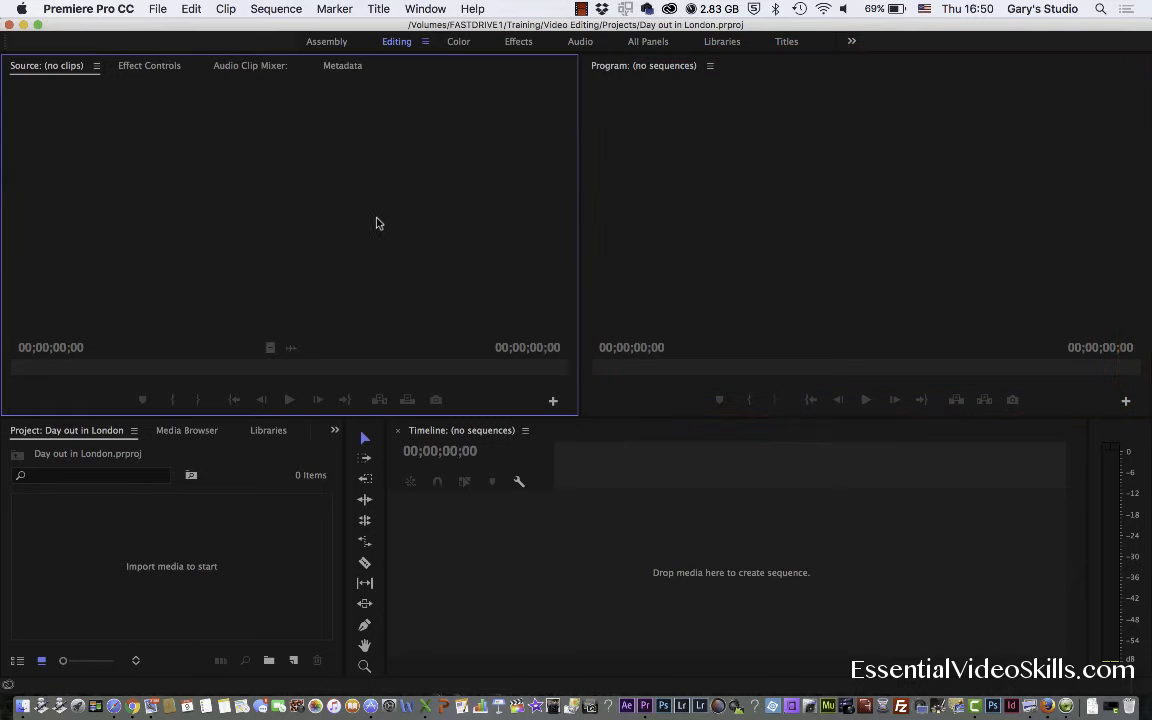
click(768, 211)
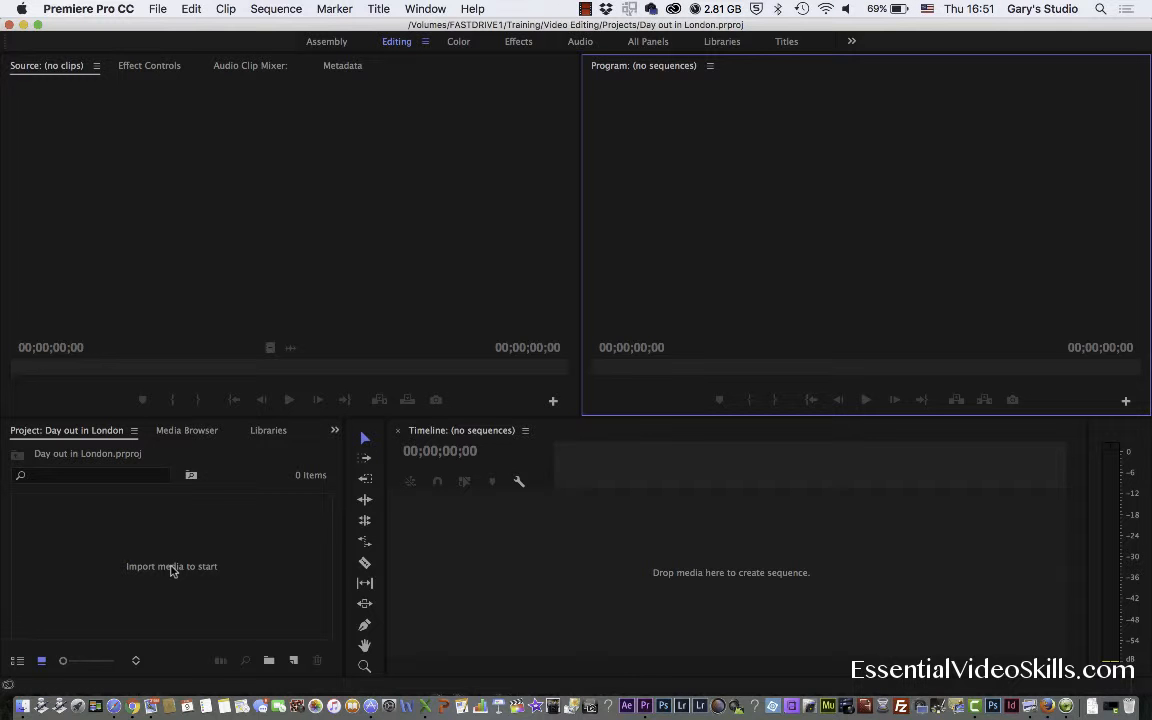
Look through the Video Transitions categories among the effects and return to the project's media view.
click(335, 432)
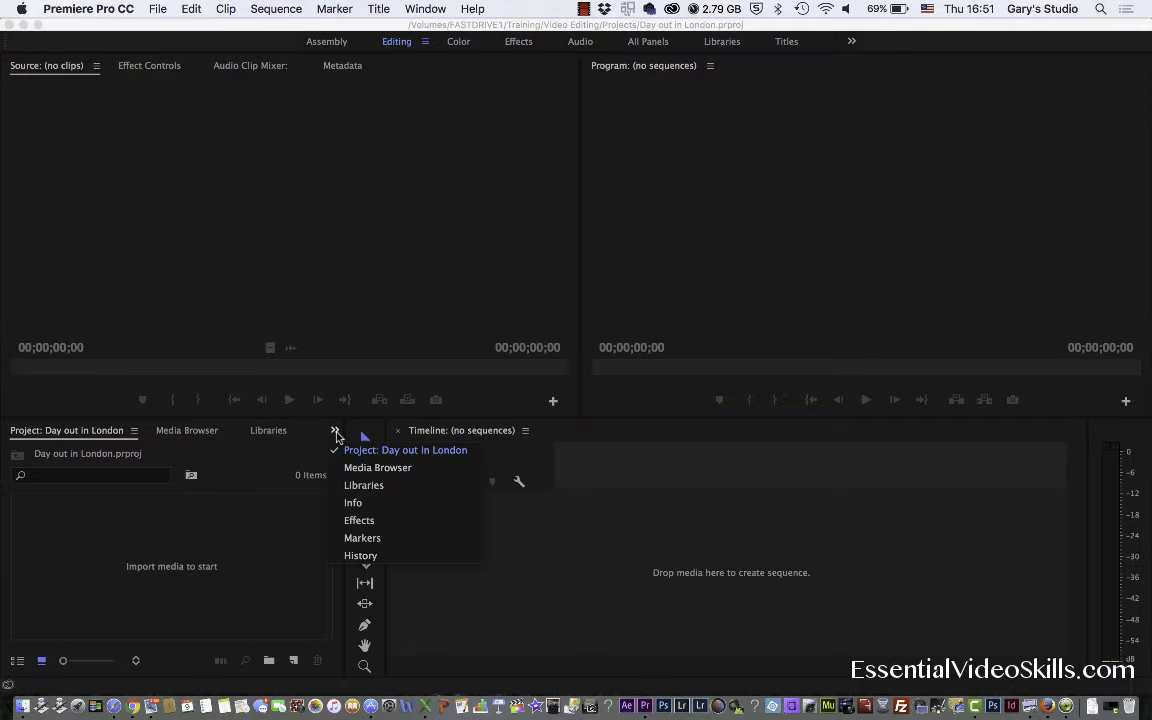
click(358, 520)
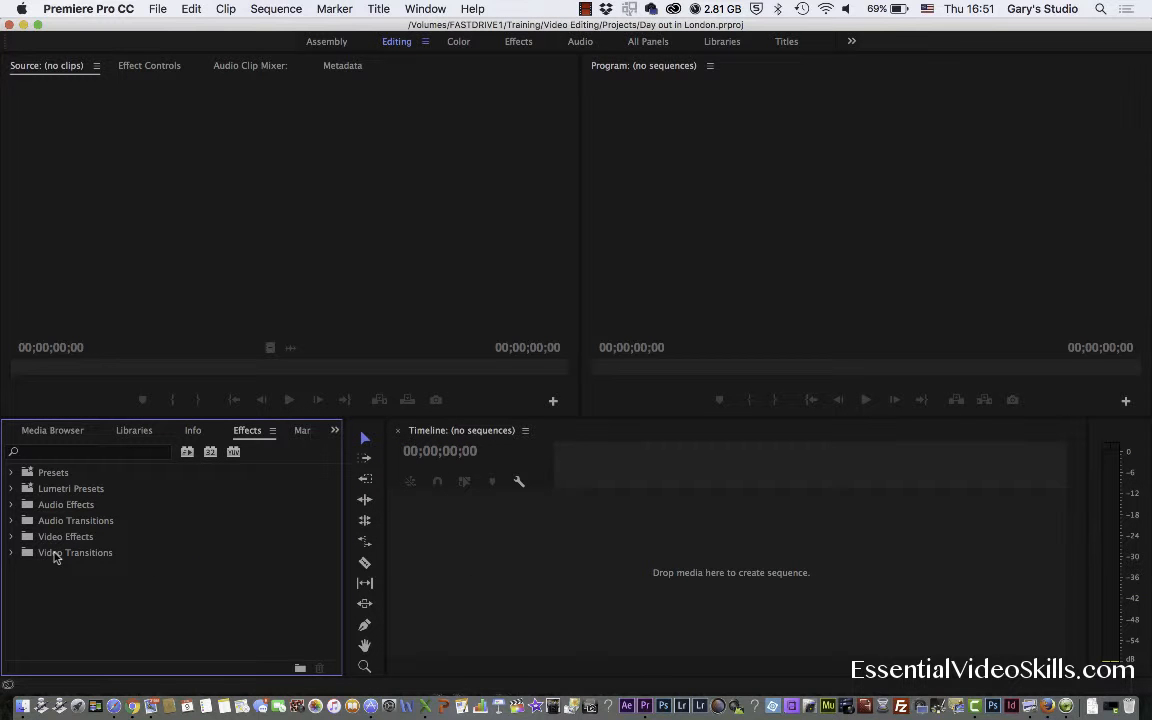
click(12, 552)
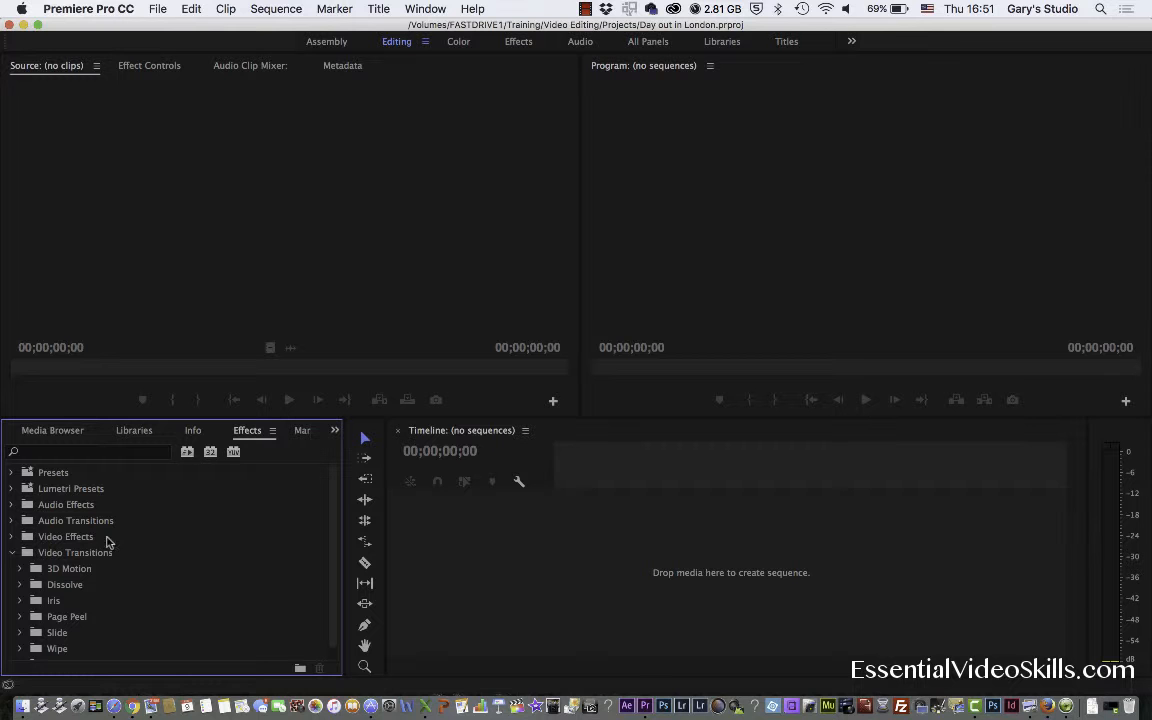
click(335, 431)
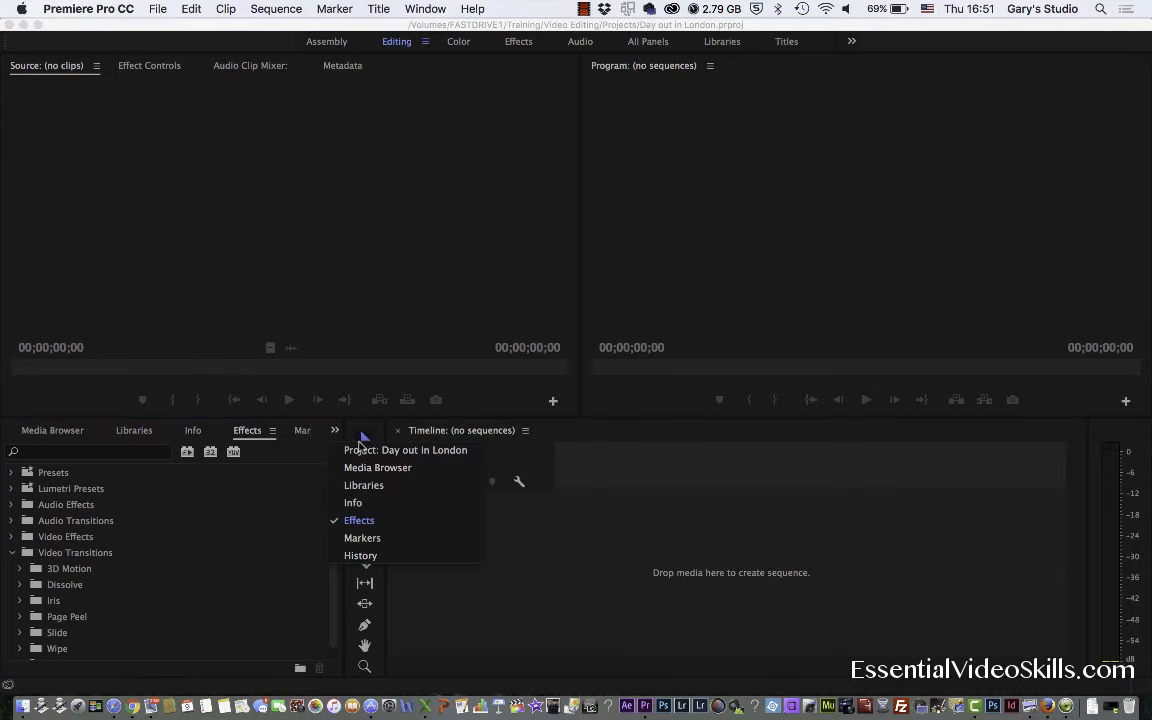
click(365, 450)
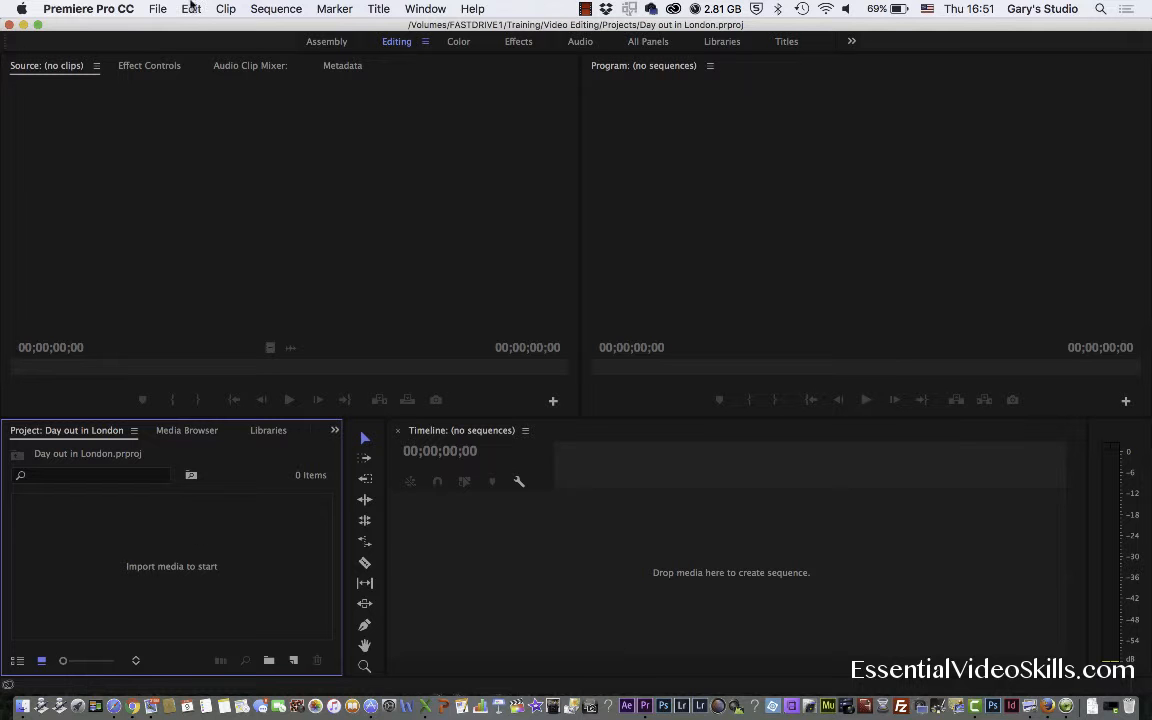
click(157, 9)
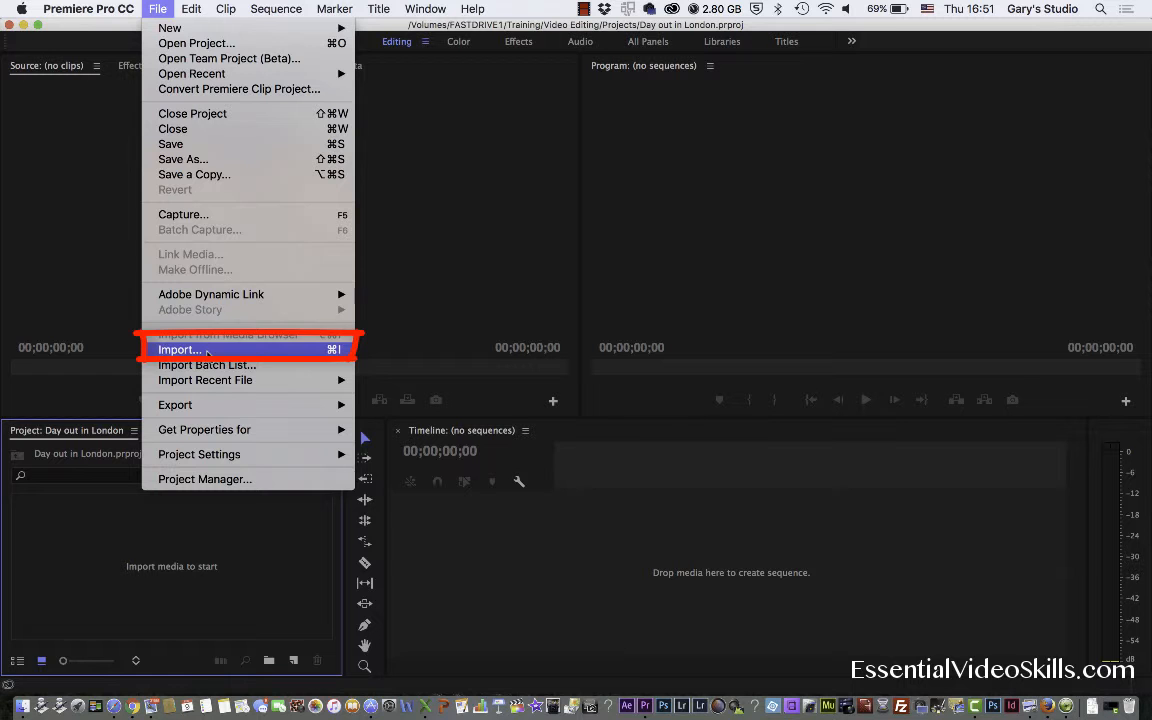
click(170, 566)
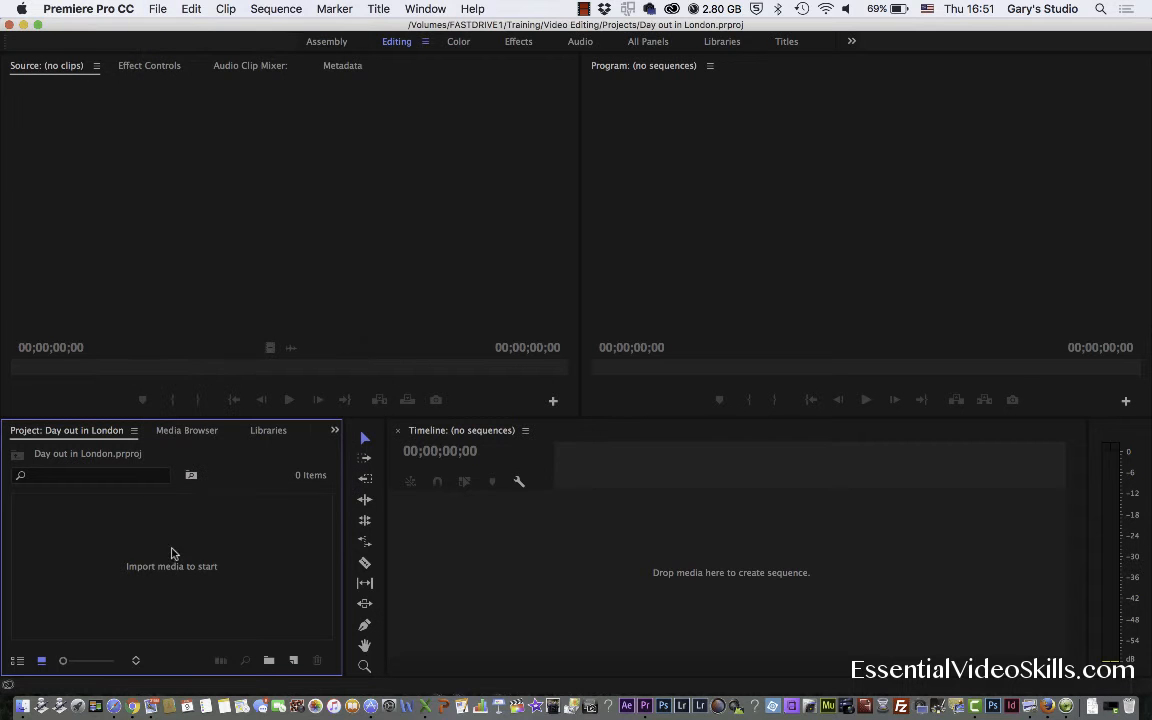
right_click(170, 536)
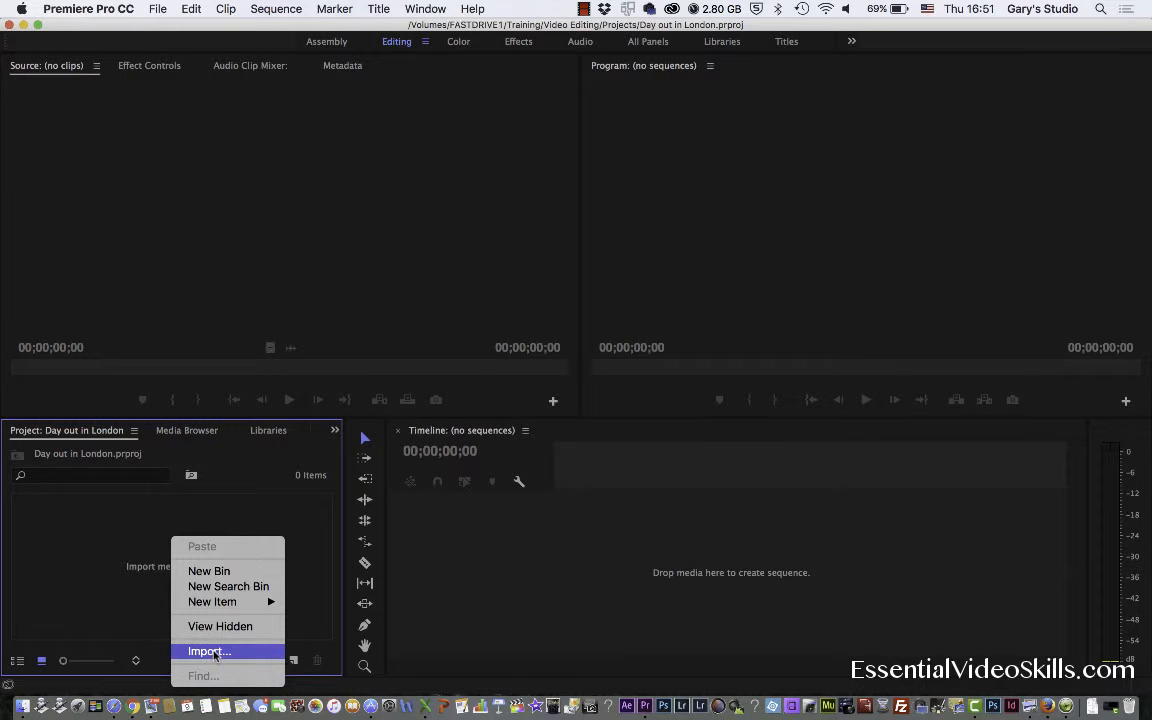
click(128, 560)
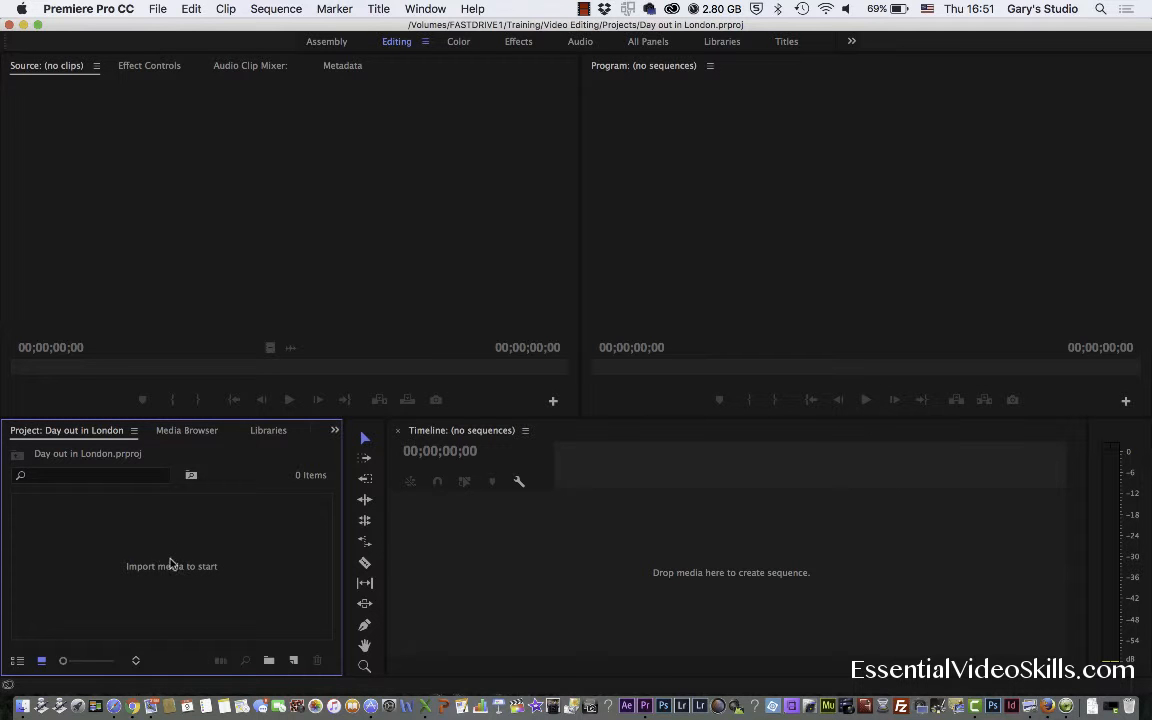
Start a media import and browse to the Video folder inside Video Editing.
double_click(171, 561)
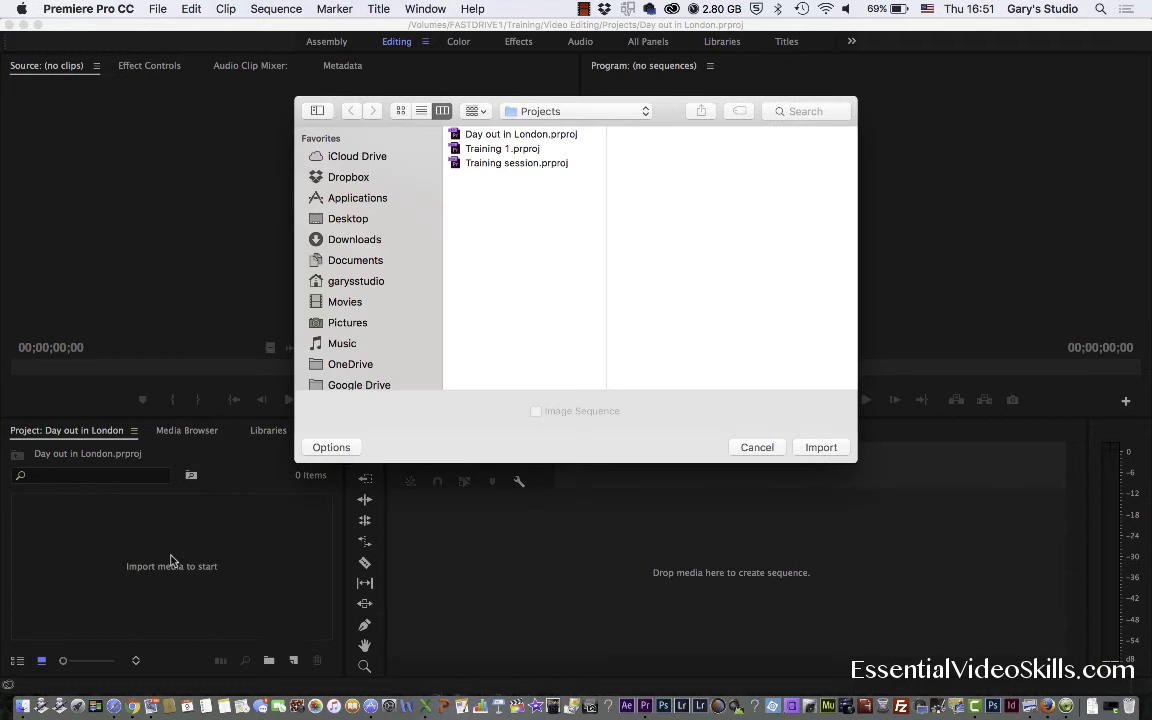
click(596, 111)
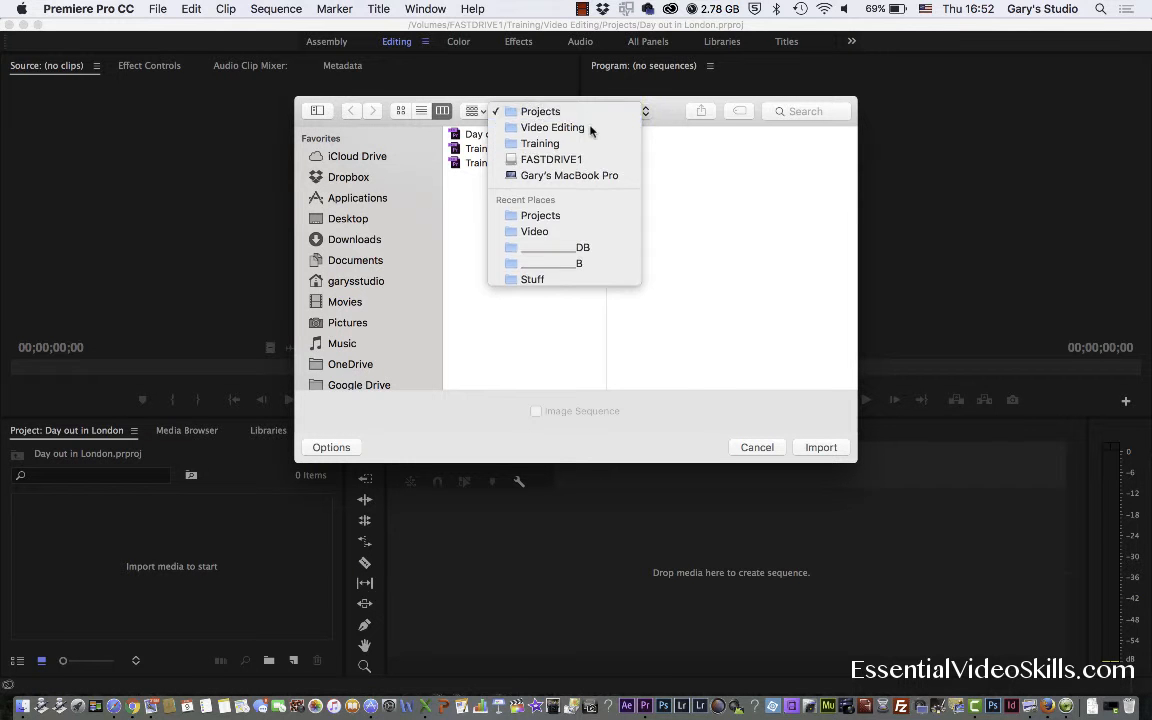
click(590, 128)
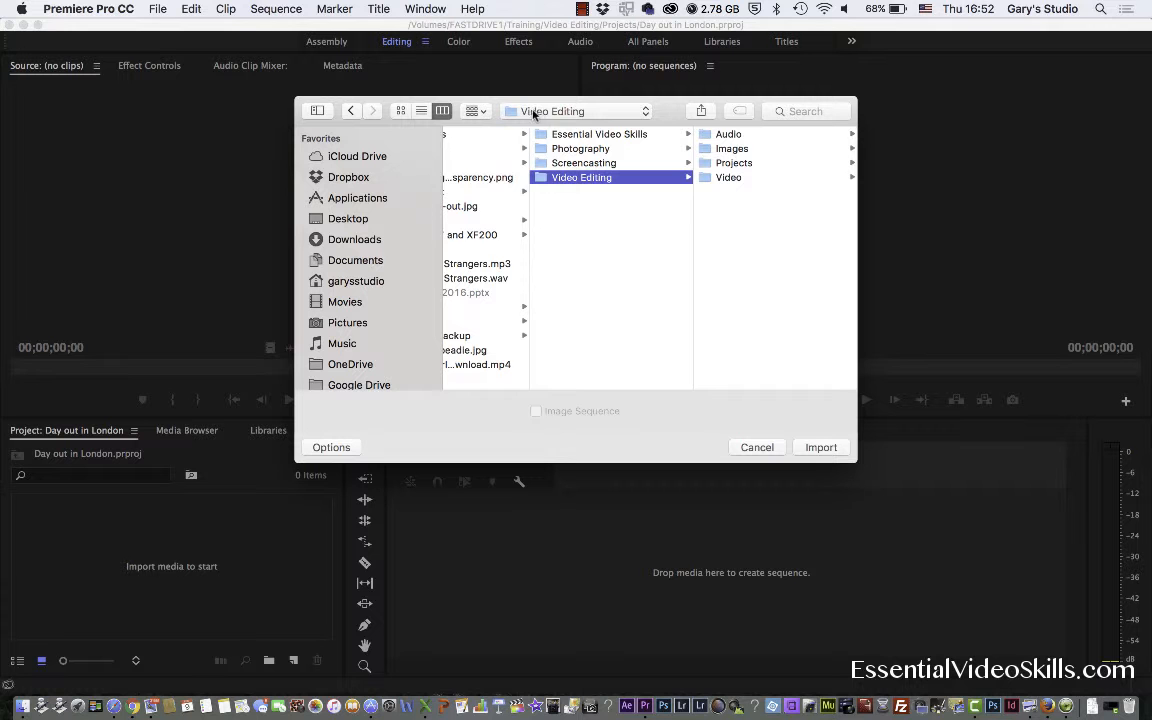
click(729, 180)
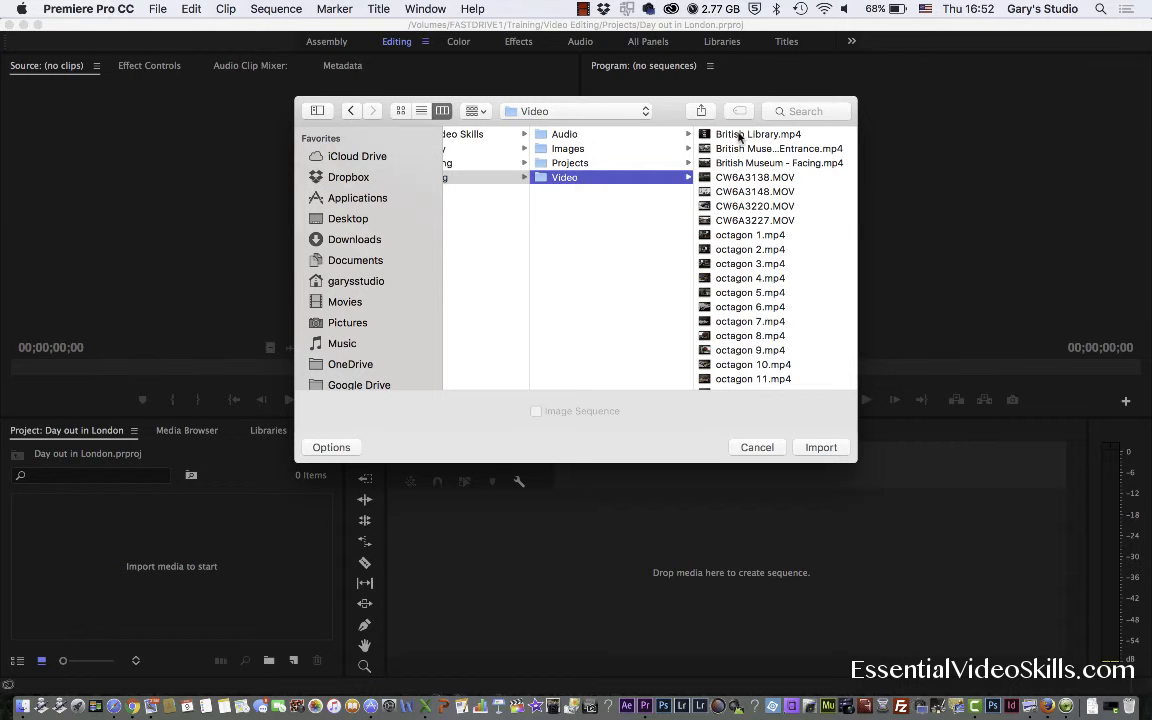
Import British Library.mp4, British Museum - Entrance.mp4, CW6A3138.MOV and CW6A3220.MOV into the project.
click(739, 136)
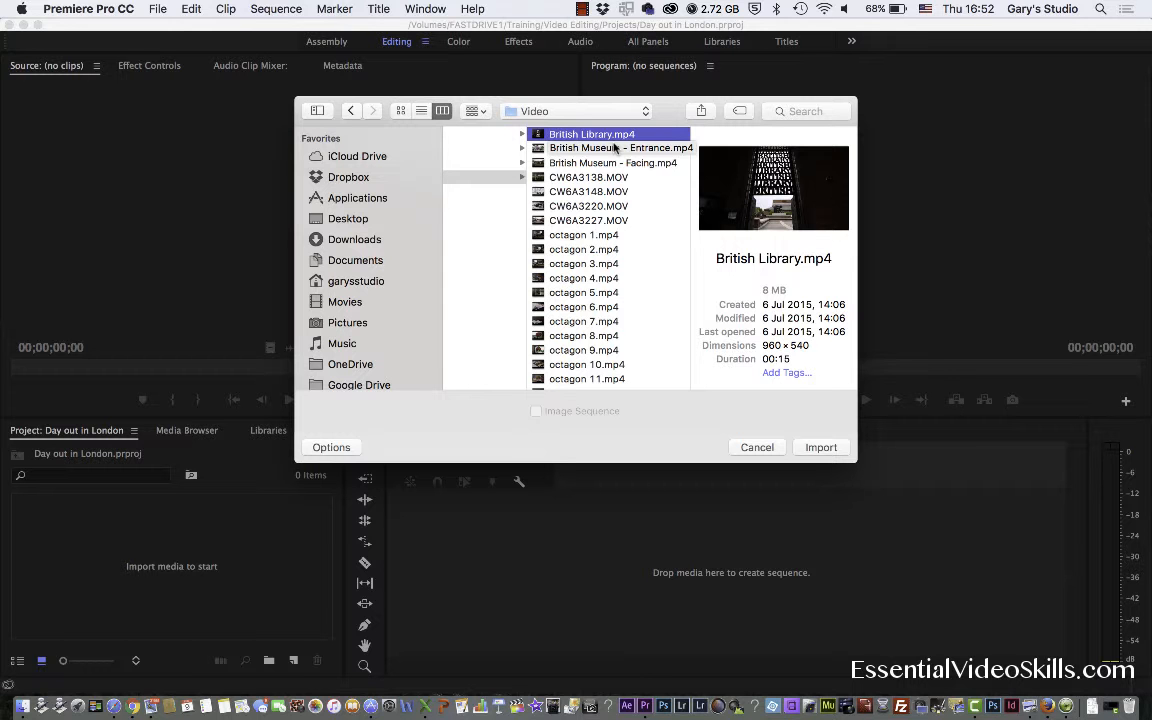
shift+click(548, 148)
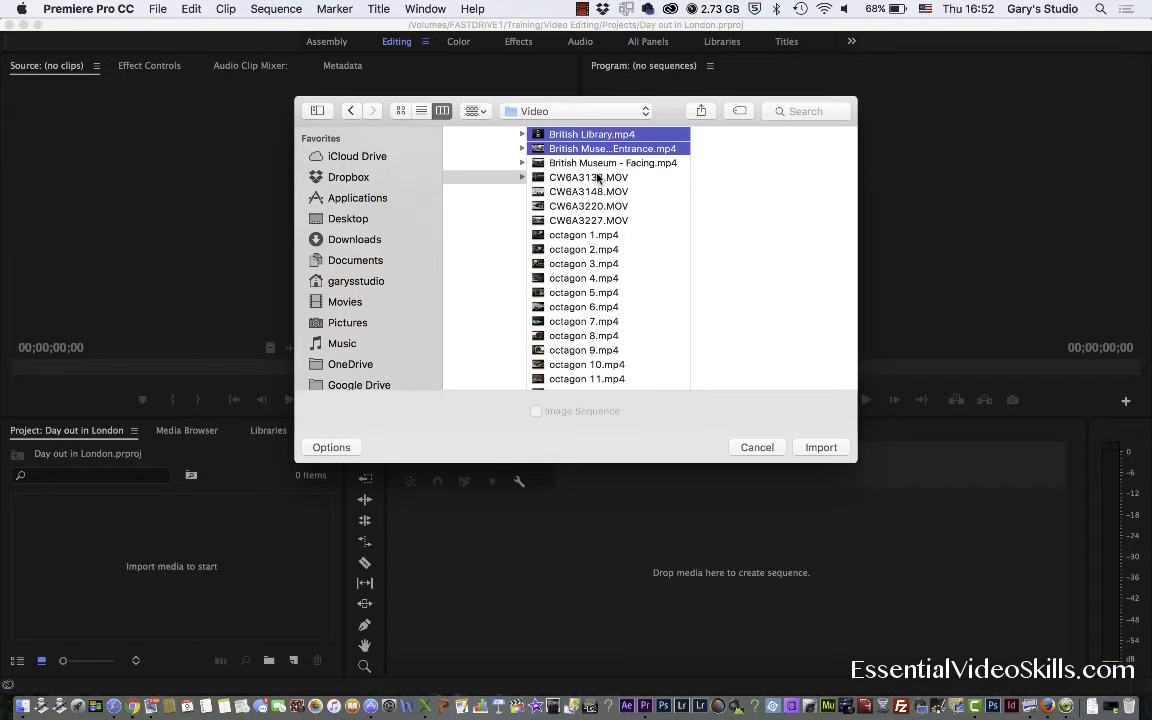
super+click(598, 177)
super+click(598, 206)
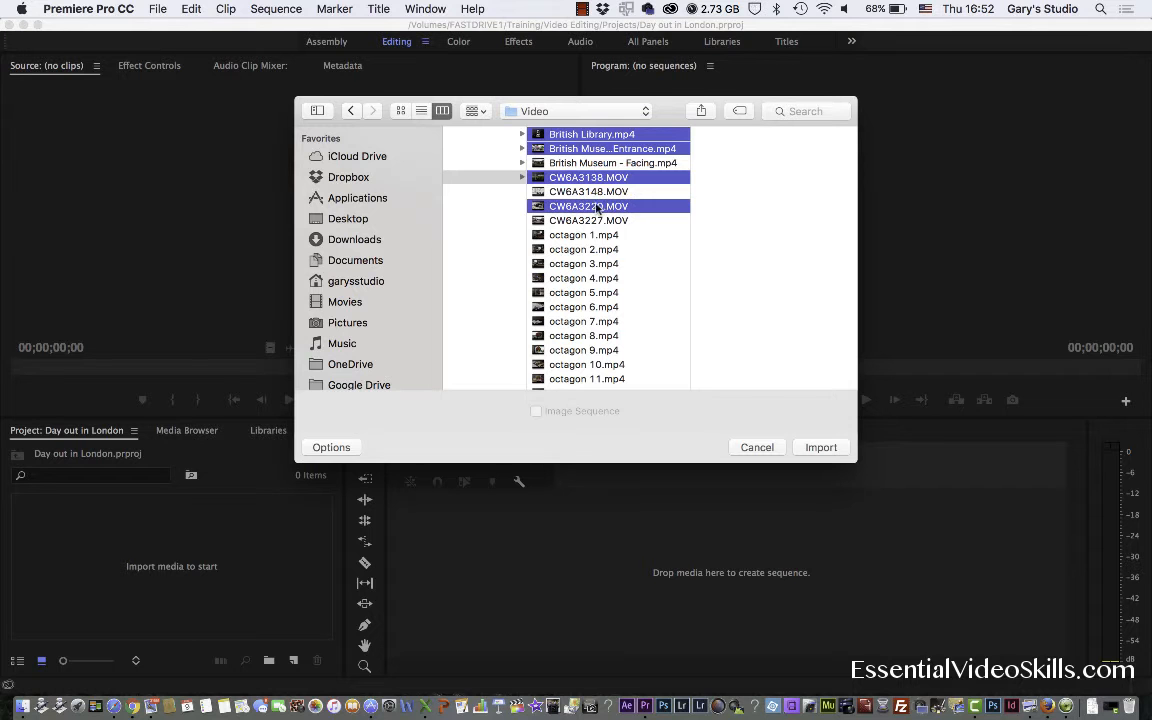
click(820, 447)
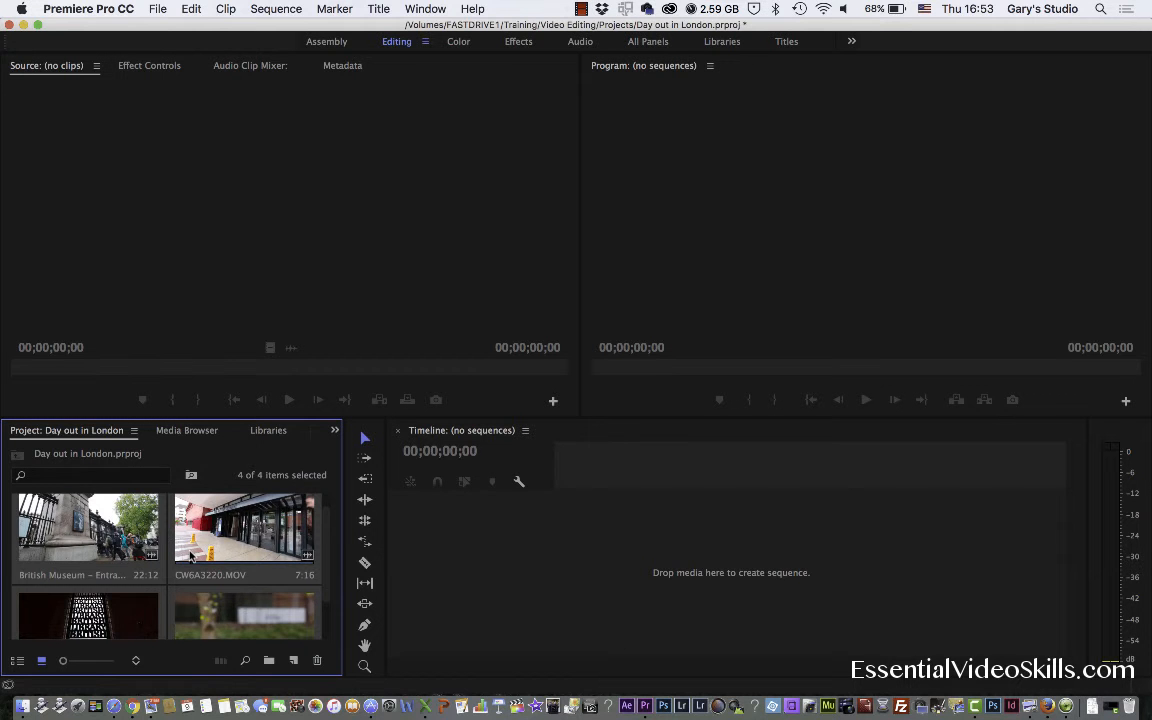
scroll(189, 555, down, 3)
scroll(190, 556, up, 4)
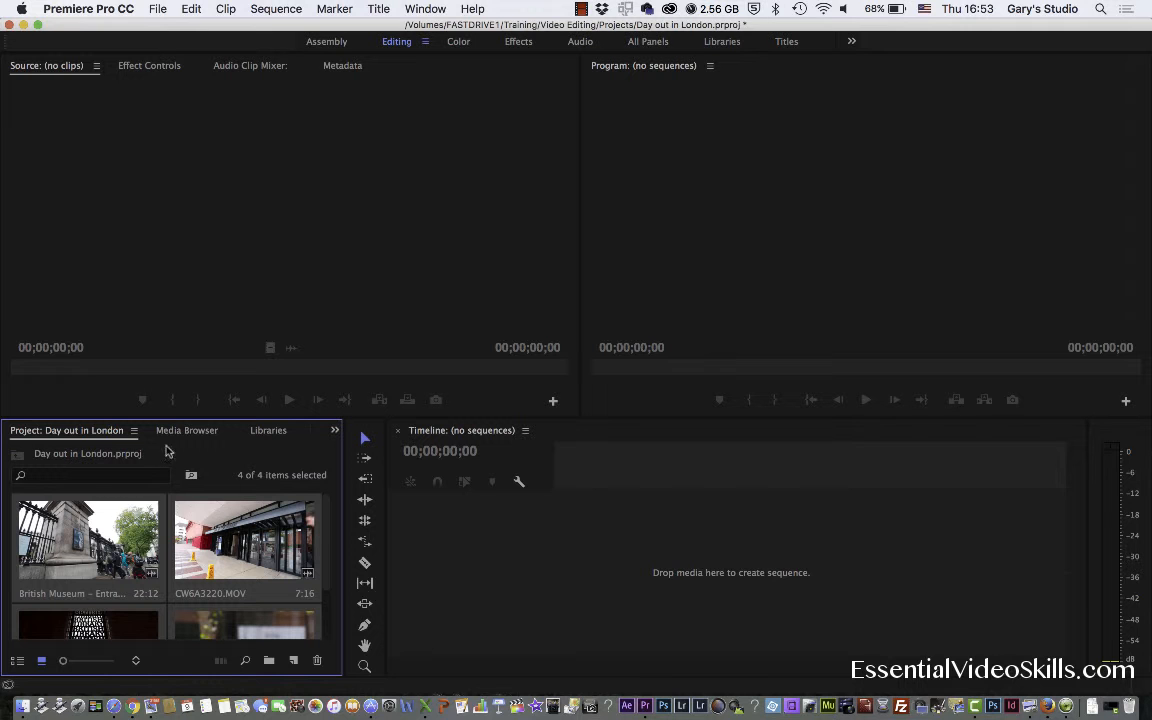
scroll(158, 546, down, 2)
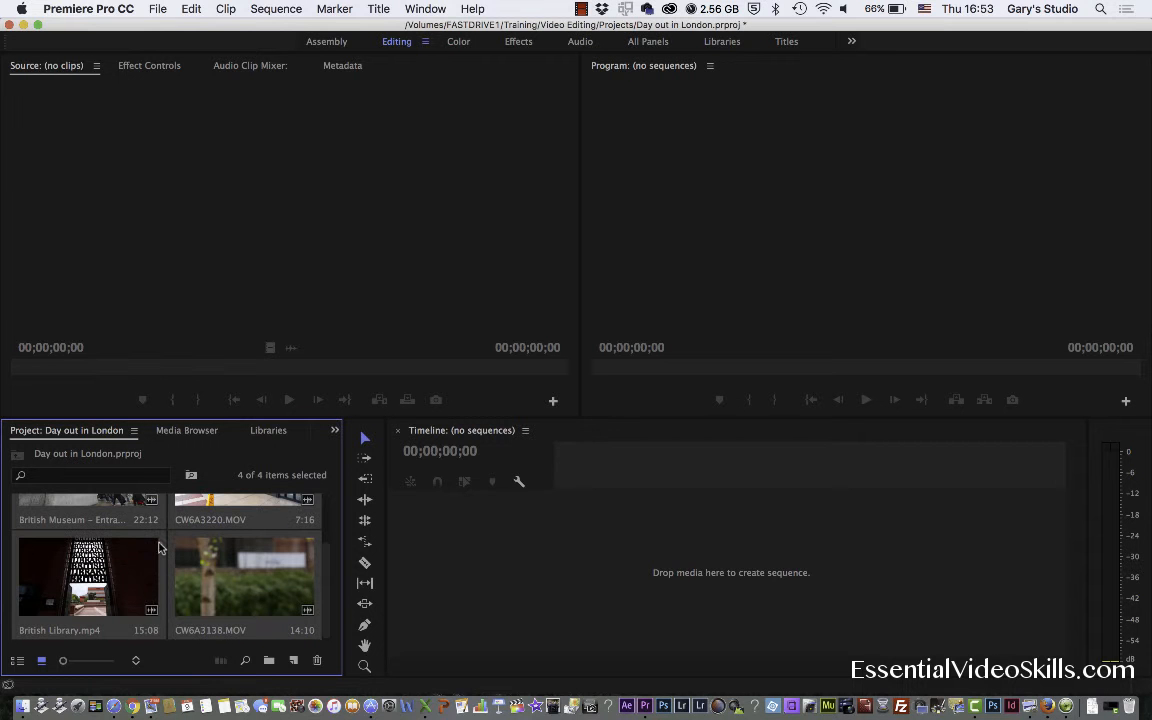
scroll(220, 548, up, 2)
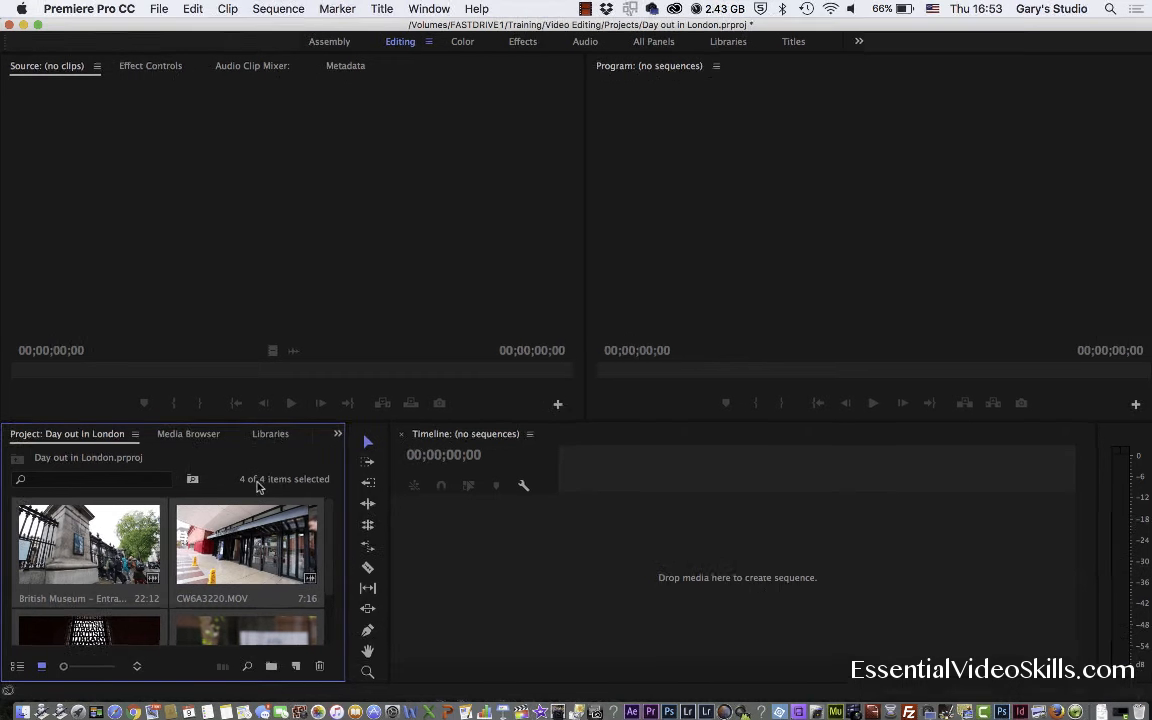
Create a new bin named "British Library" in the project and select it.
click(159, 8)
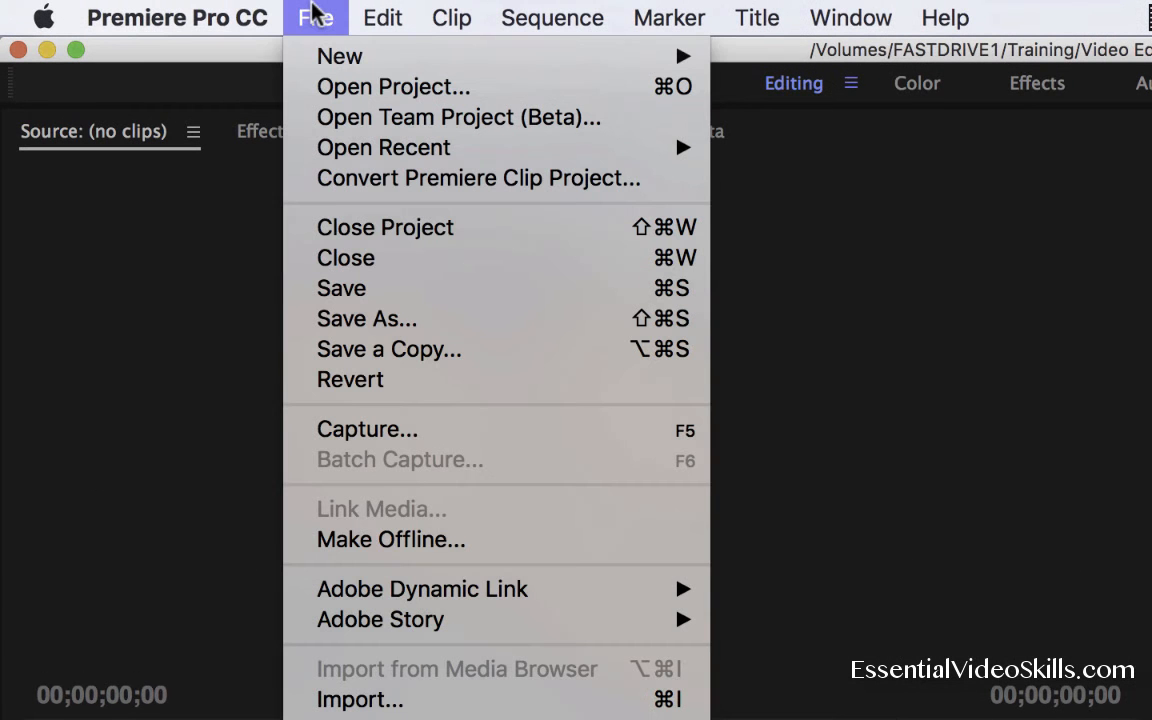
mouse_move(330, 56)
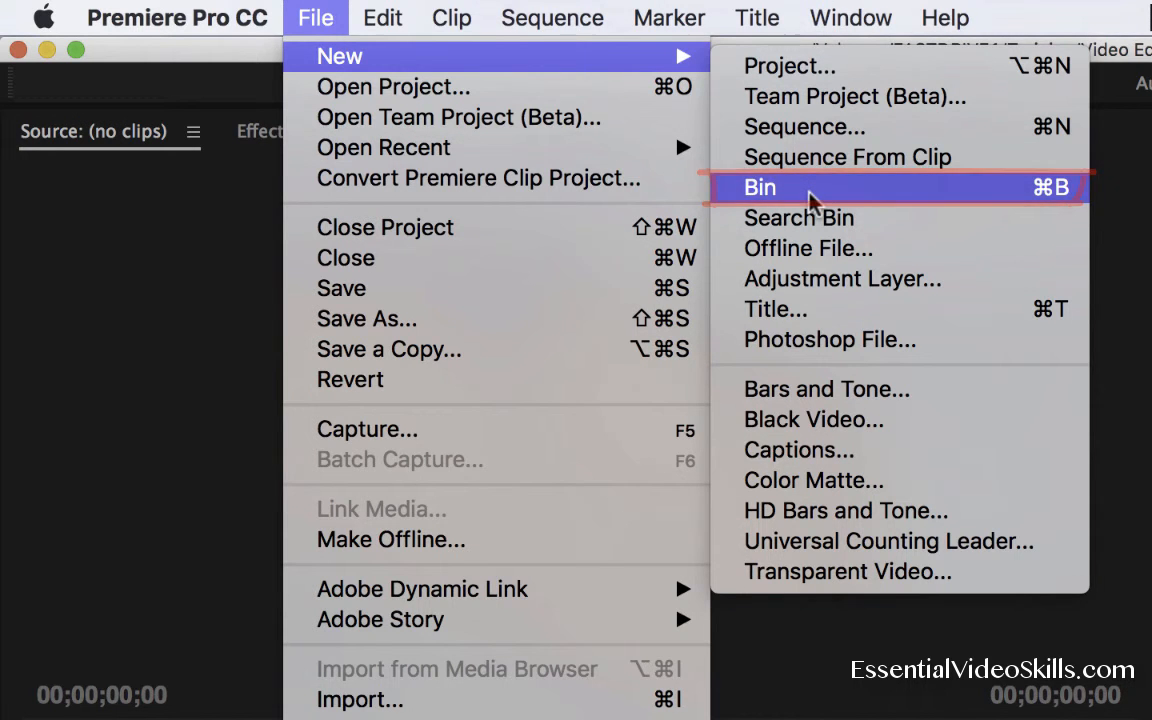
click(809, 197)
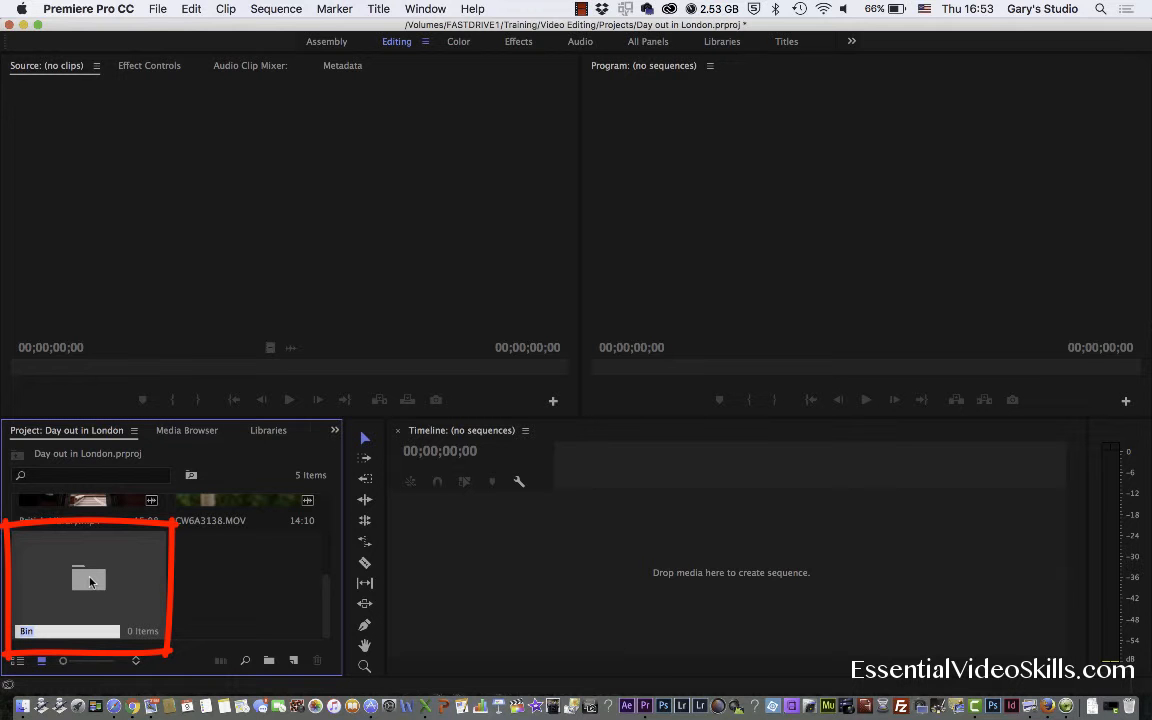
text(British)
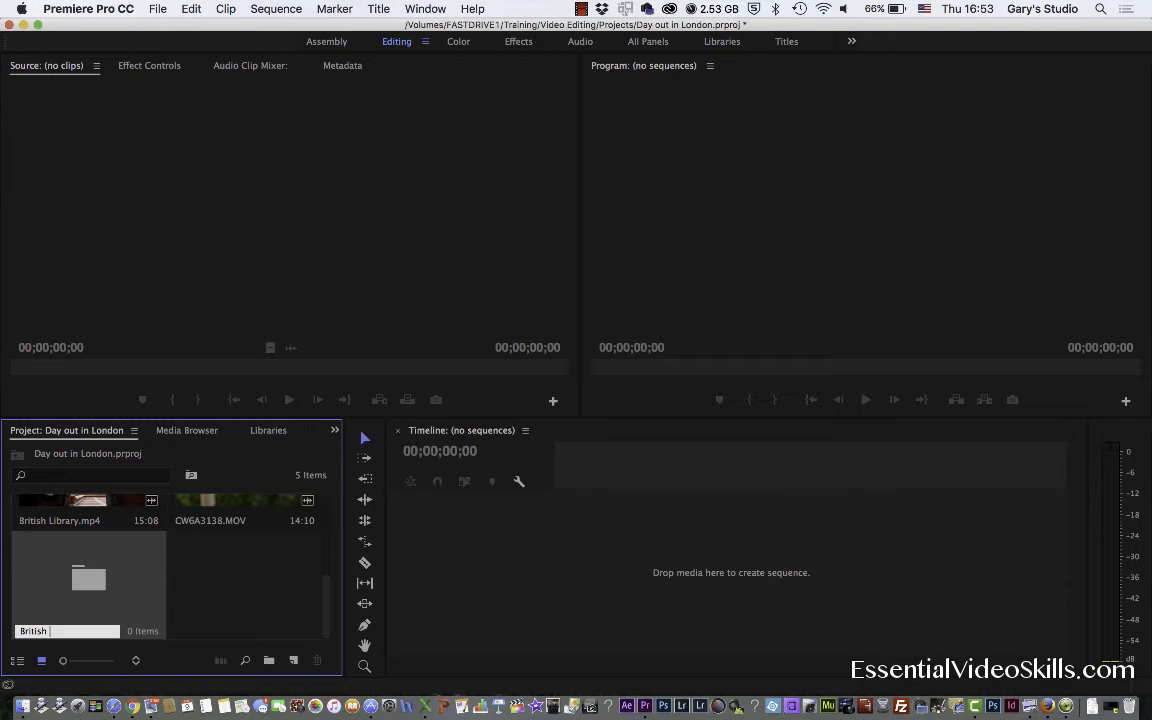
text( Library)
key(Tab)
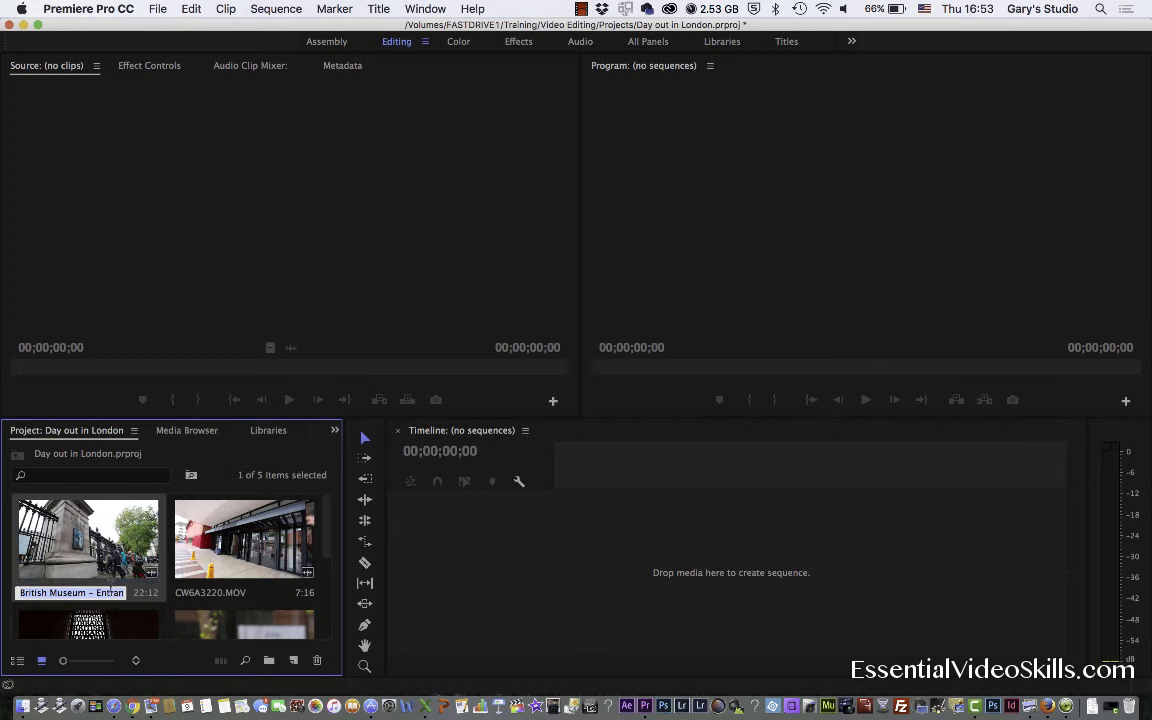
scroll(110, 572, down, 5)
click(91, 586)
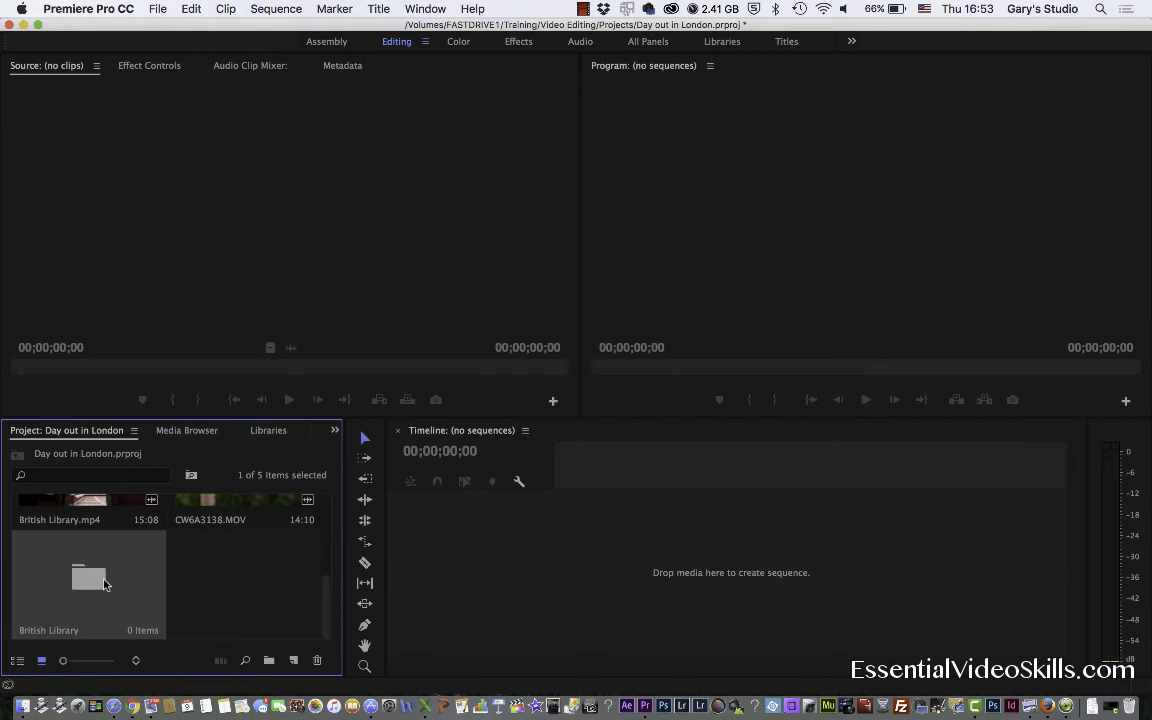
Move the clips British Library.mp4 and CW6A3220.MOV into the British Library bin.
scroll(104, 584, up, 5)
scroll(98, 529, down, 5)
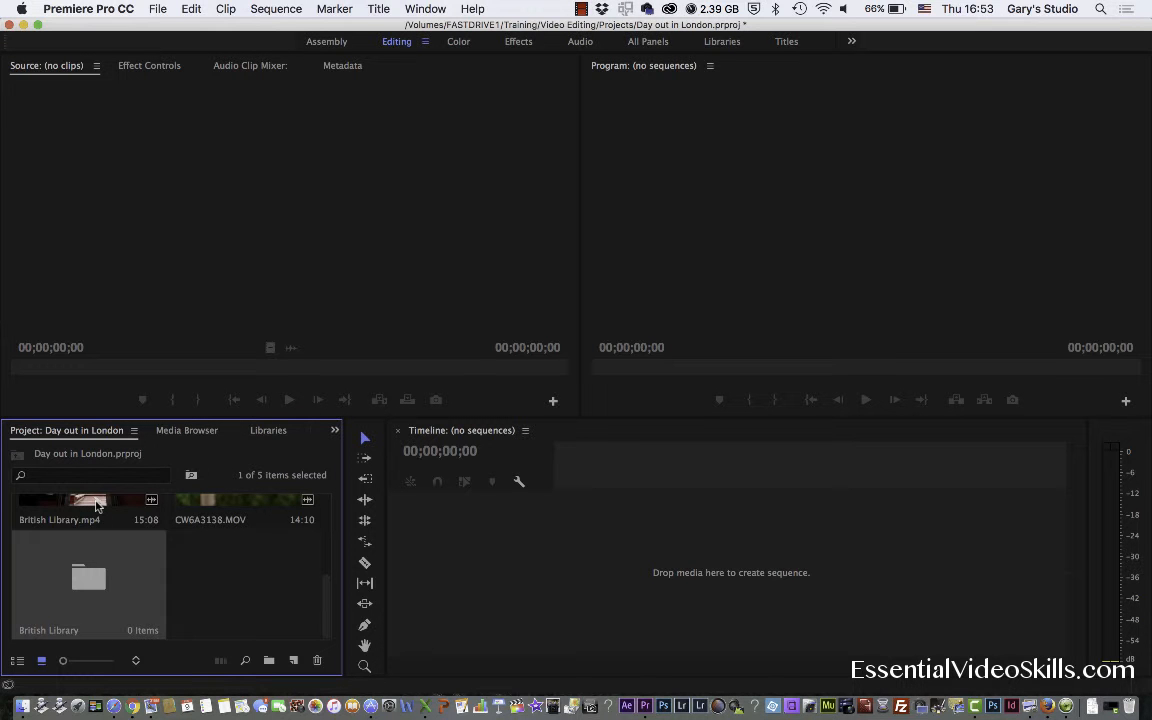
click(96, 505)
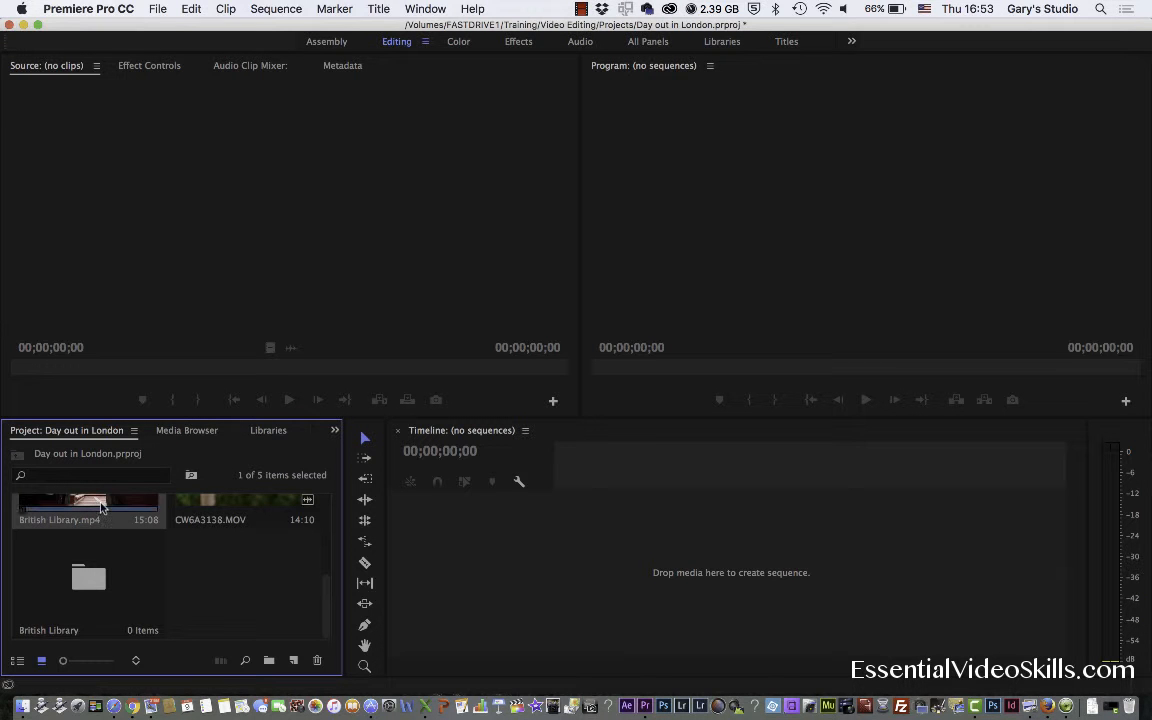
click(90, 566)
drag(90, 566, 90, 568)
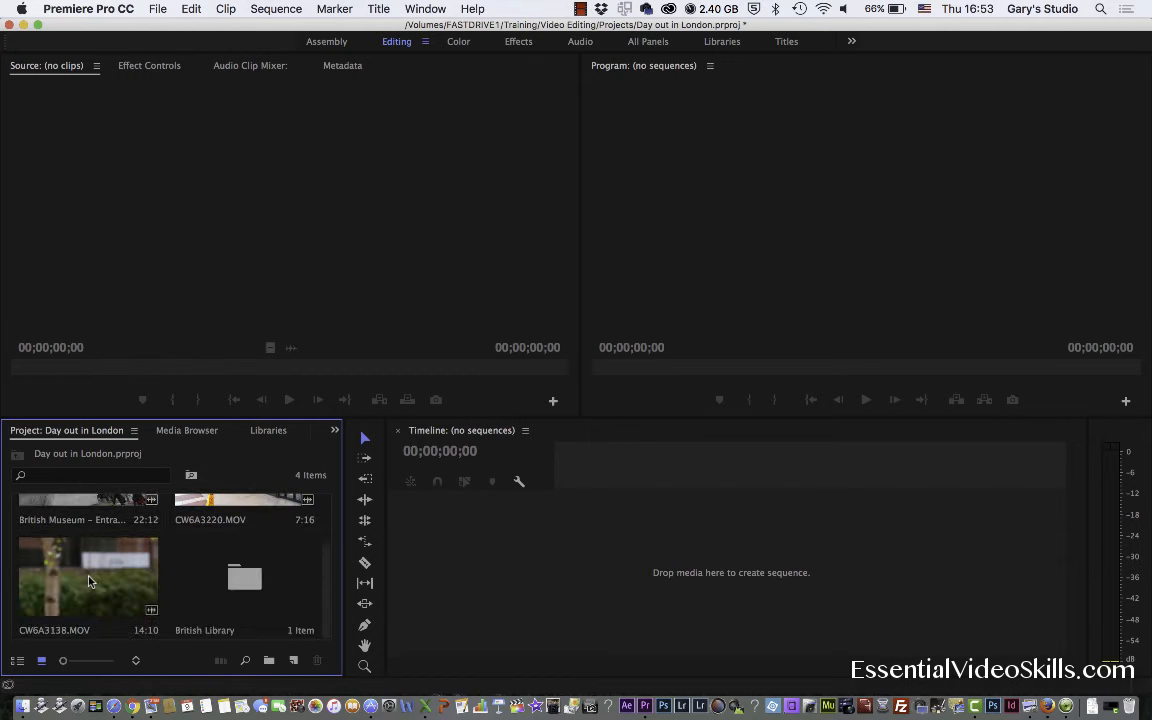
scroll(88, 581, up, 2)
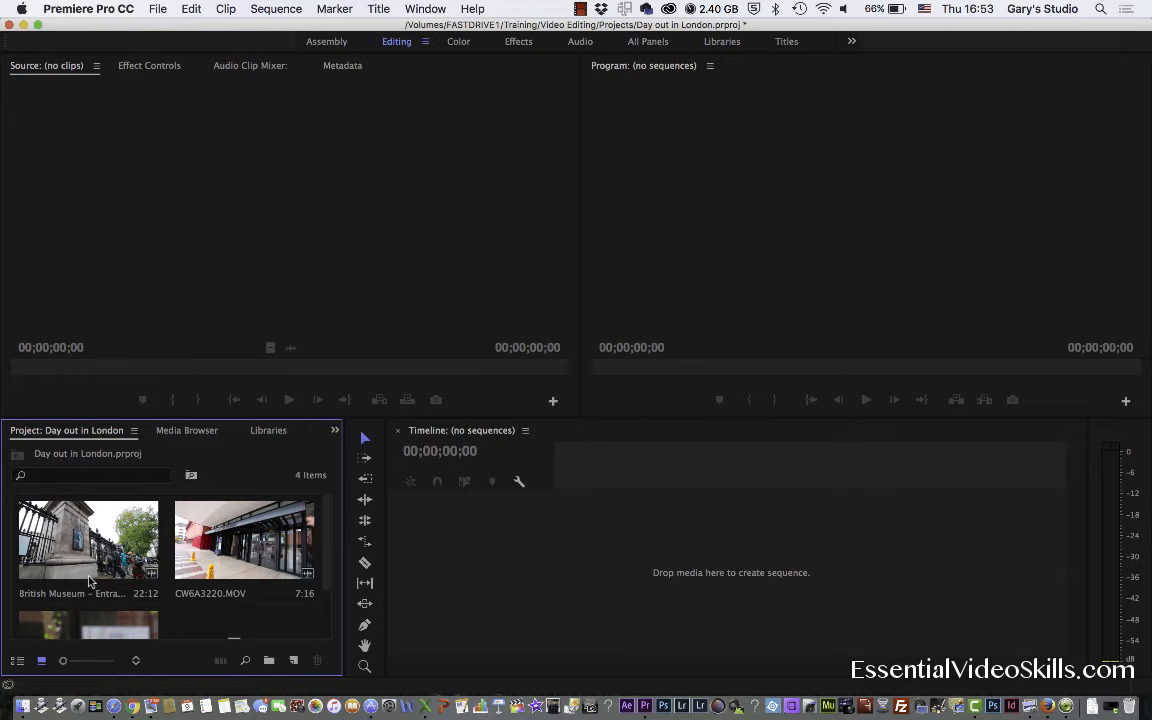
drag(228, 542, 243, 614)
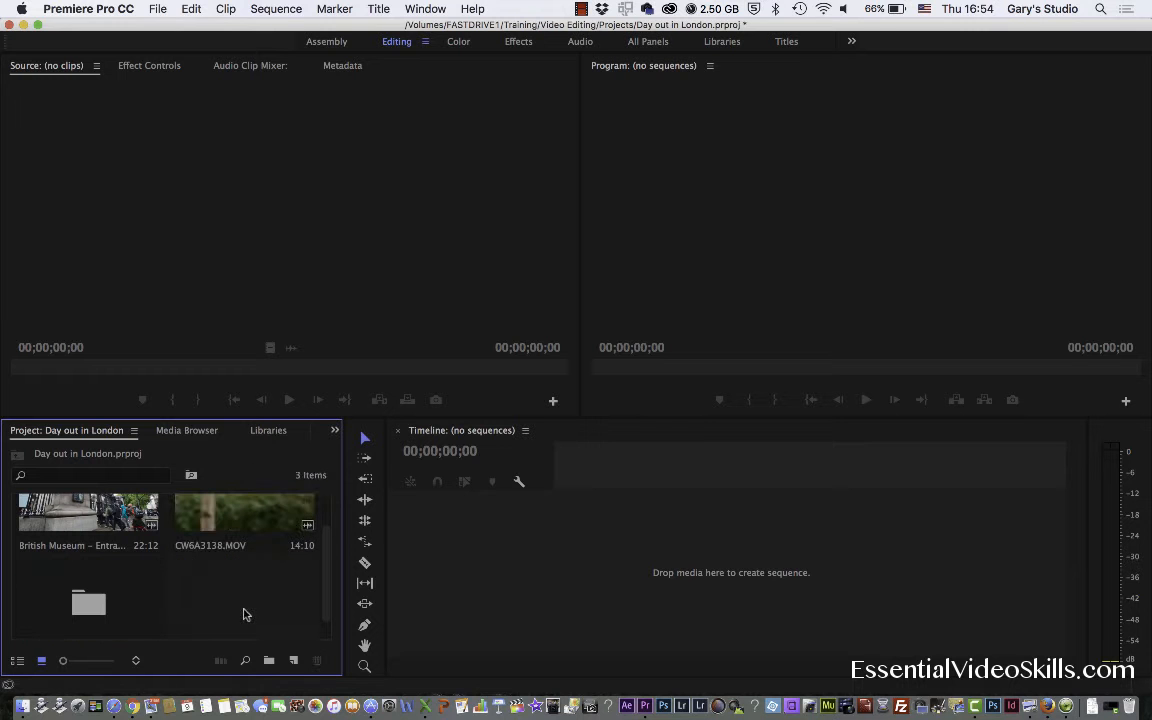
Open the British Library bin in its own window, move the British Museum - Entrance clip and CW6A3138.MOV into it, and close the window.
click(89, 601)
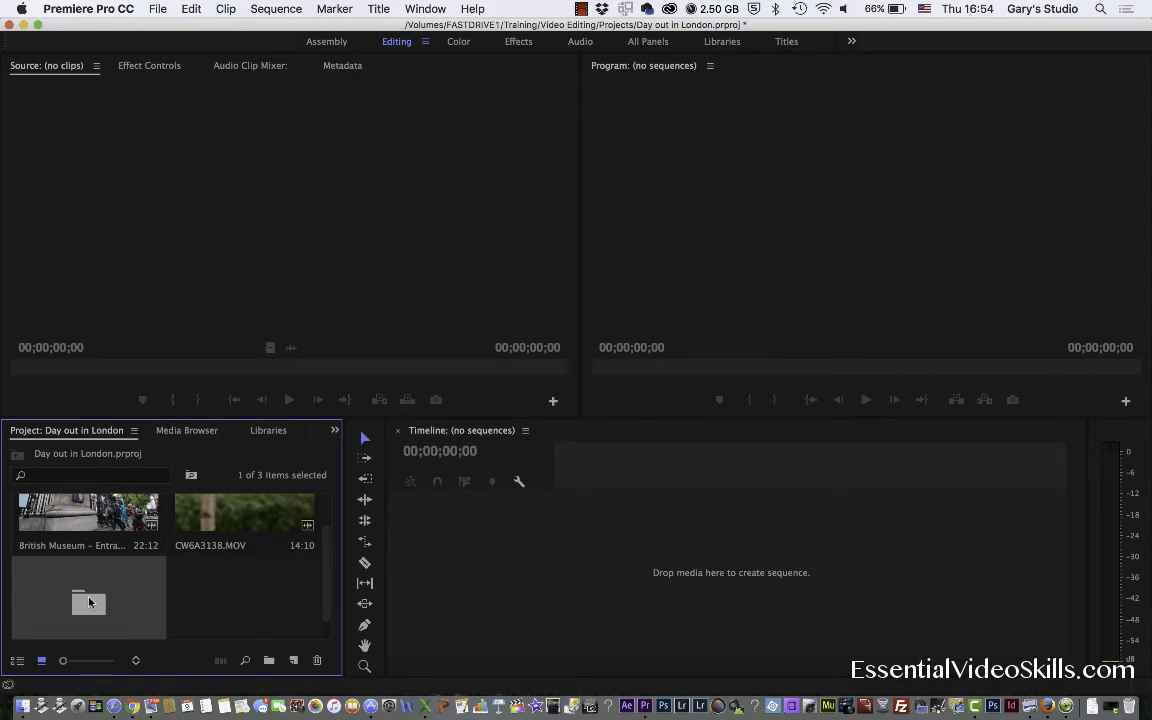
double_click(89, 601)
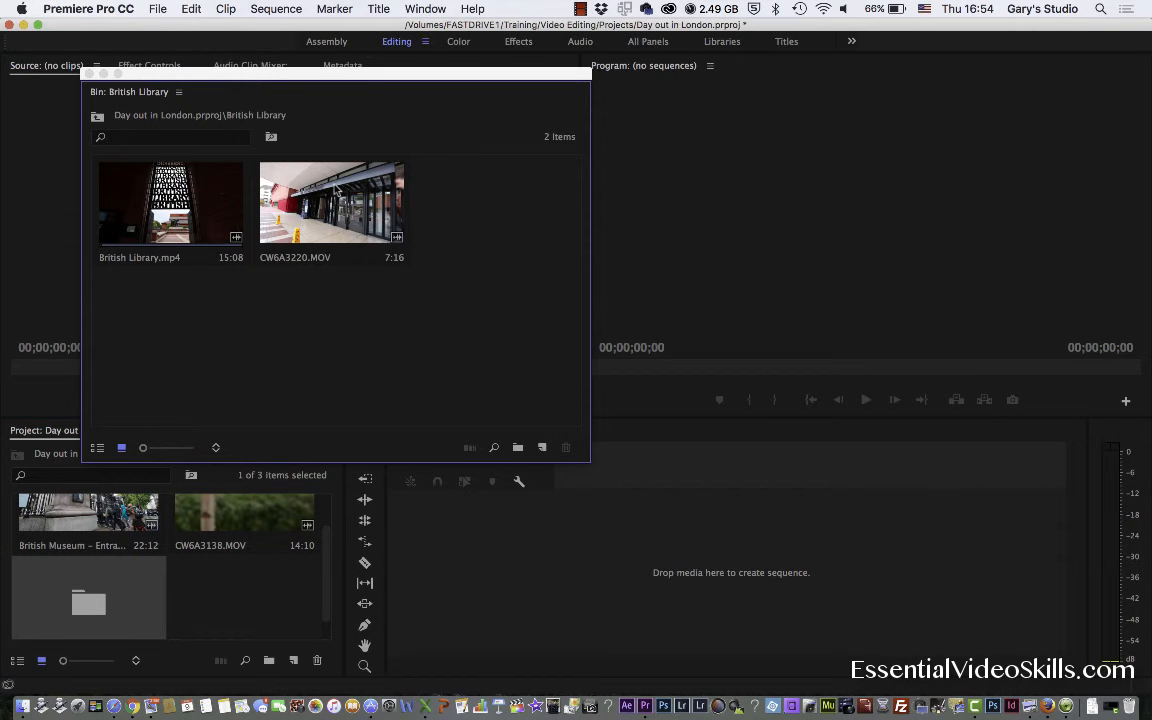
click(113, 525)
scroll(126, 576, up, 3)
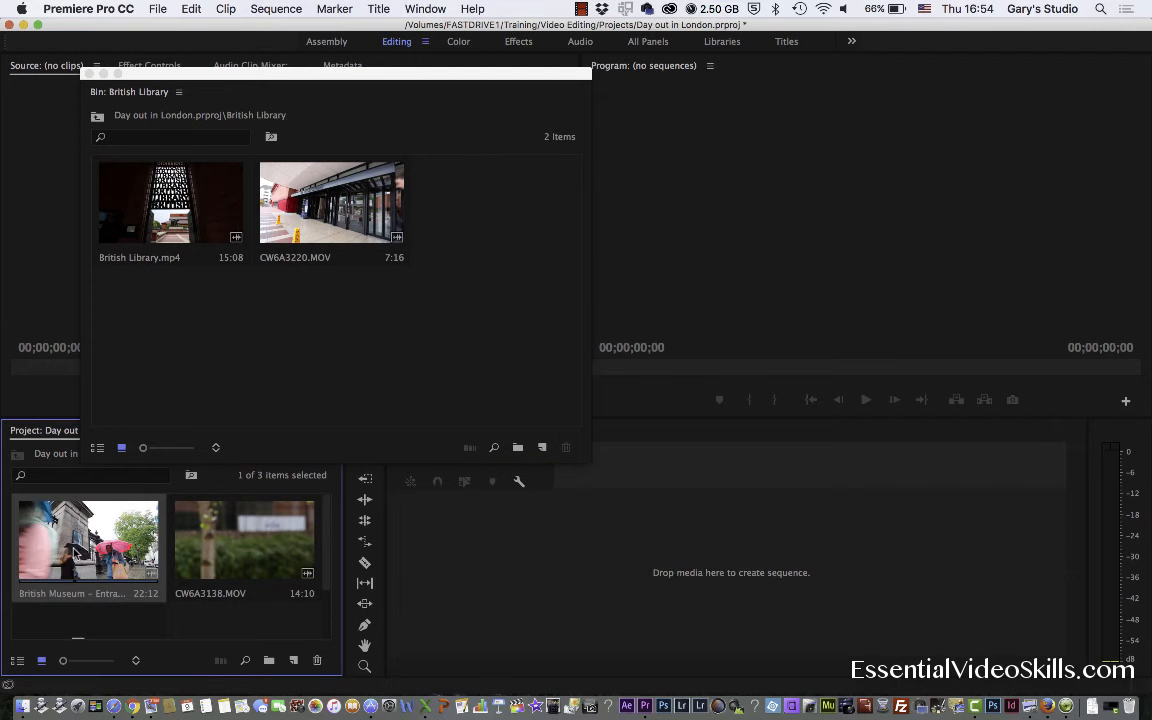
drag(75, 552, 231, 334)
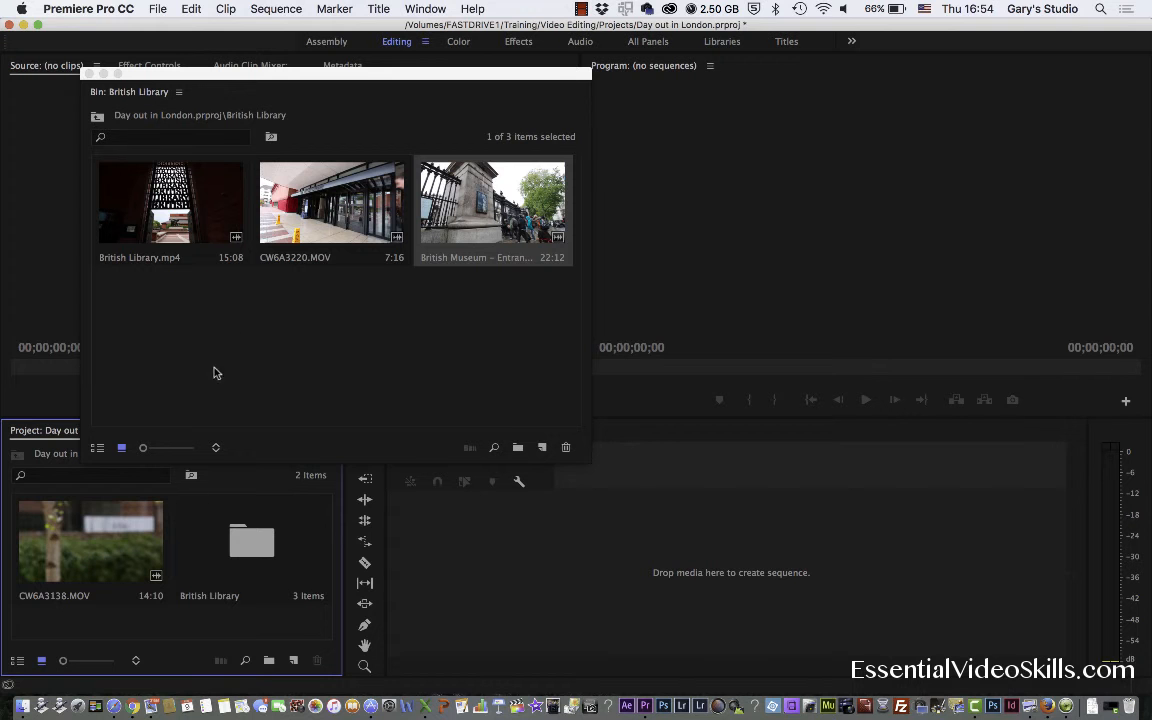
drag(100, 530, 296, 346)
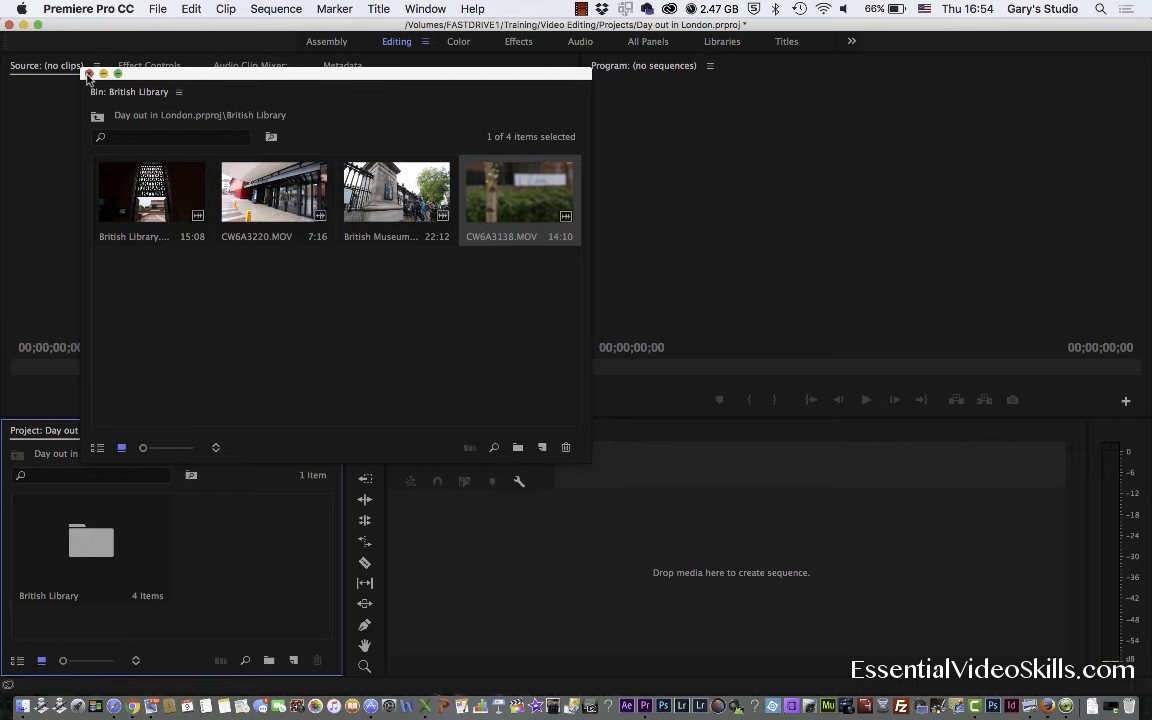
click(88, 74)
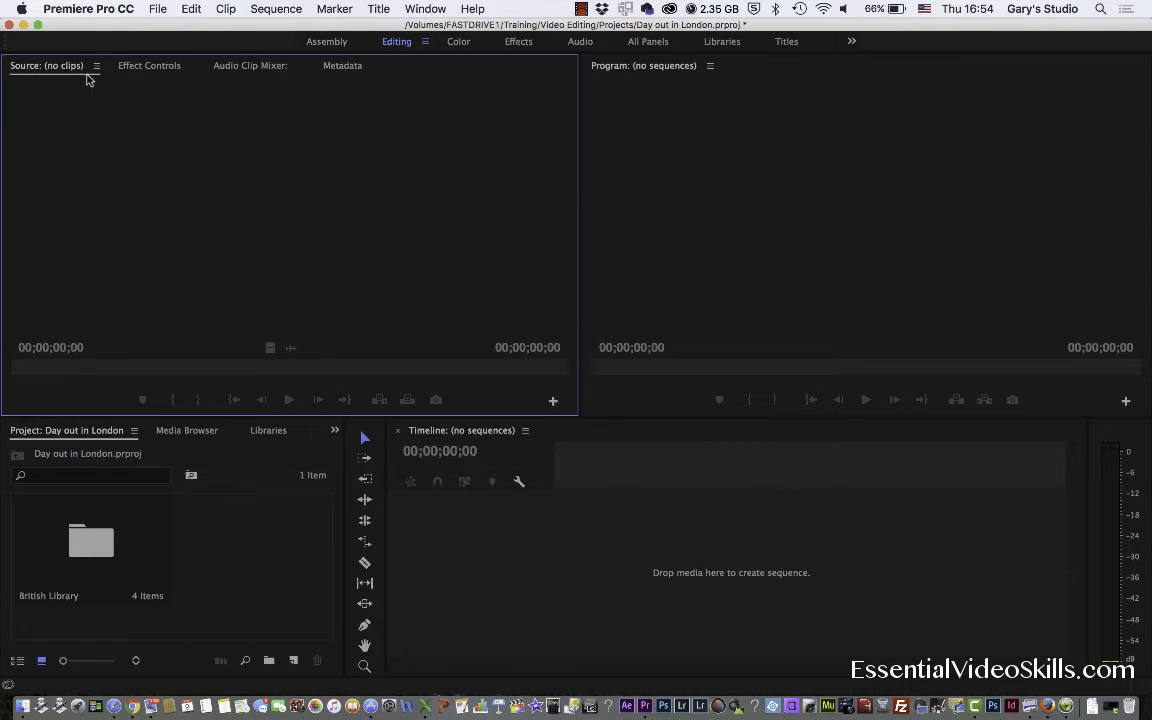
Import octagon 6.mp4 through octagon 11.mp4 from inside the opened British Library bin, and close the bin window.
click(88, 553)
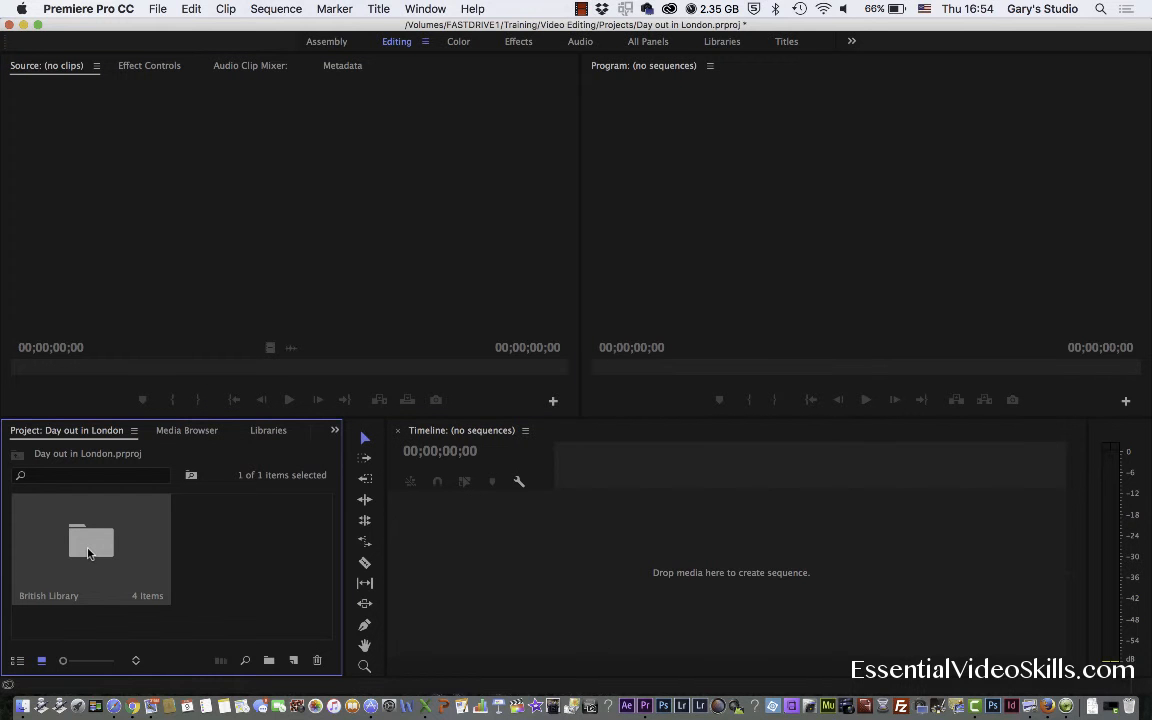
double_click(88, 553)
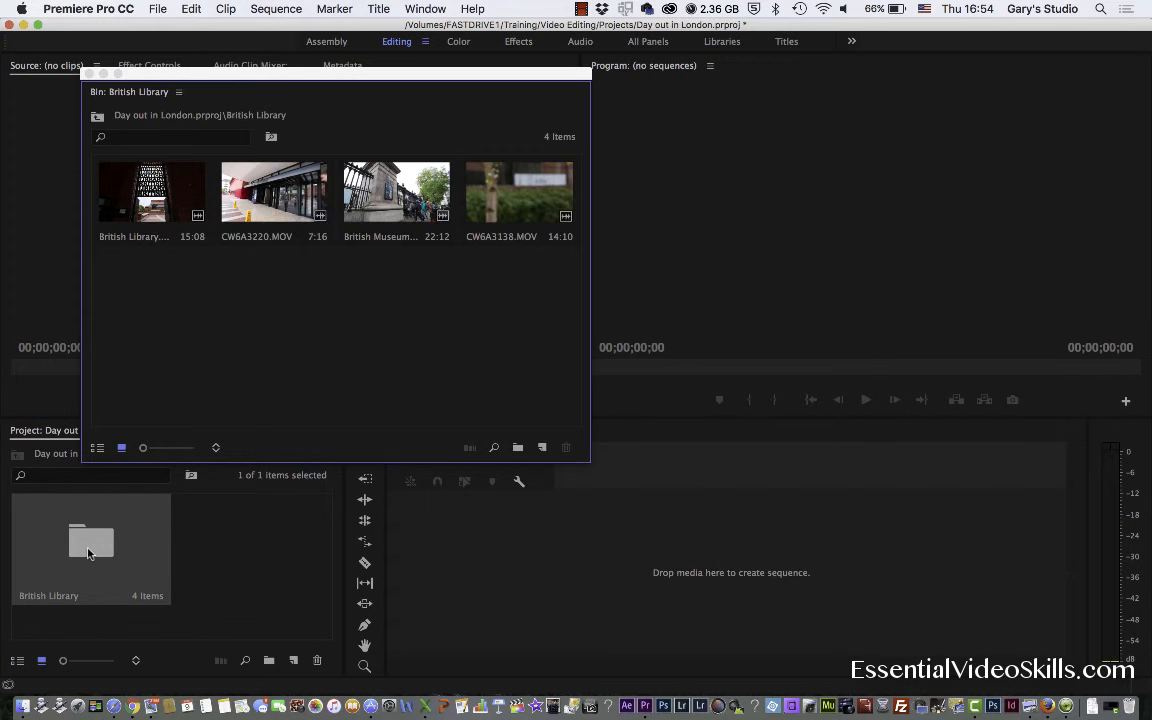
right_click(212, 345)
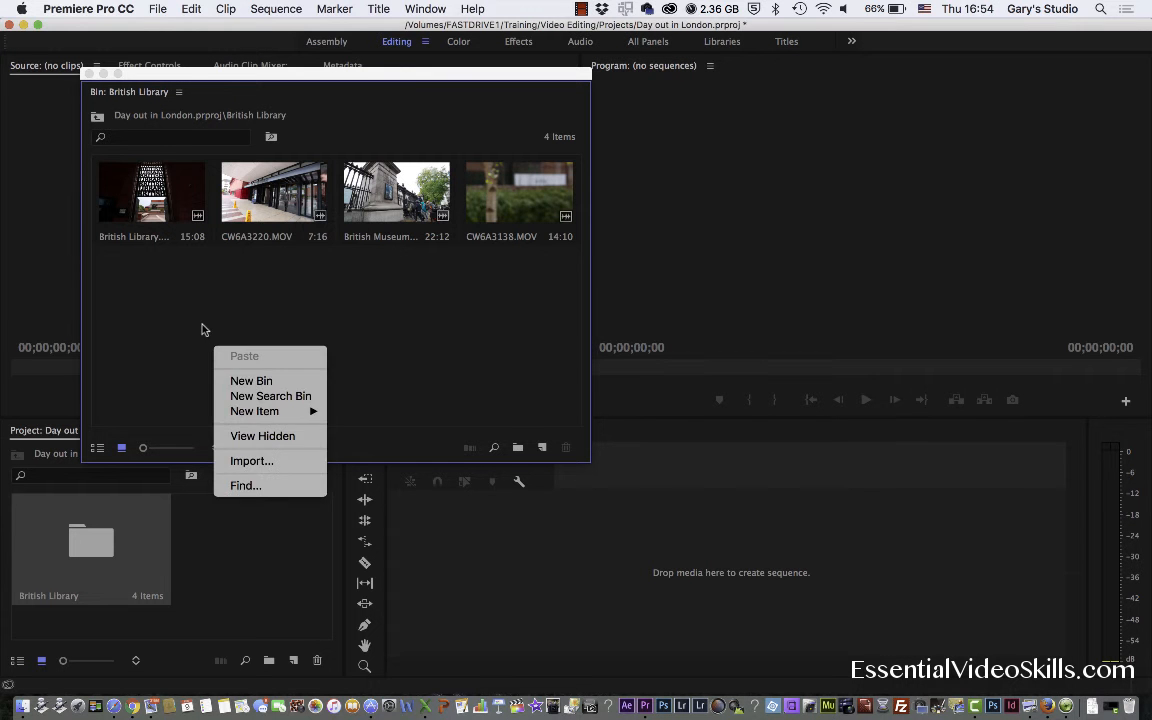
click(203, 329)
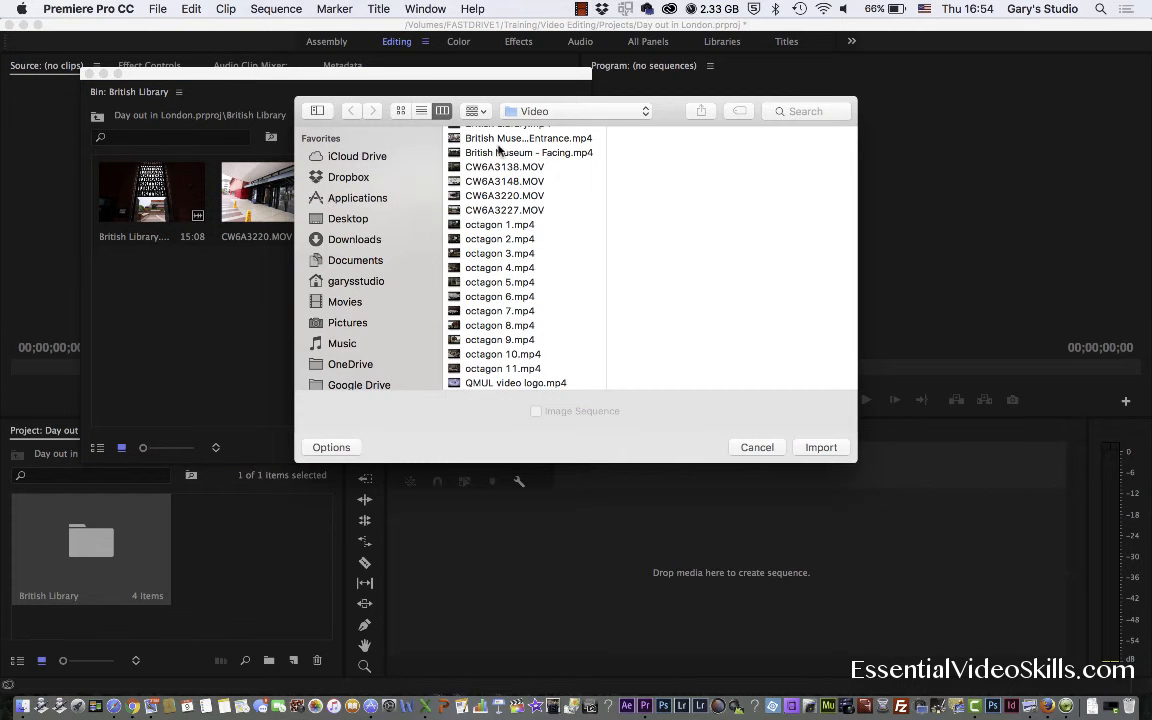
scroll(502, 186, up, 1)
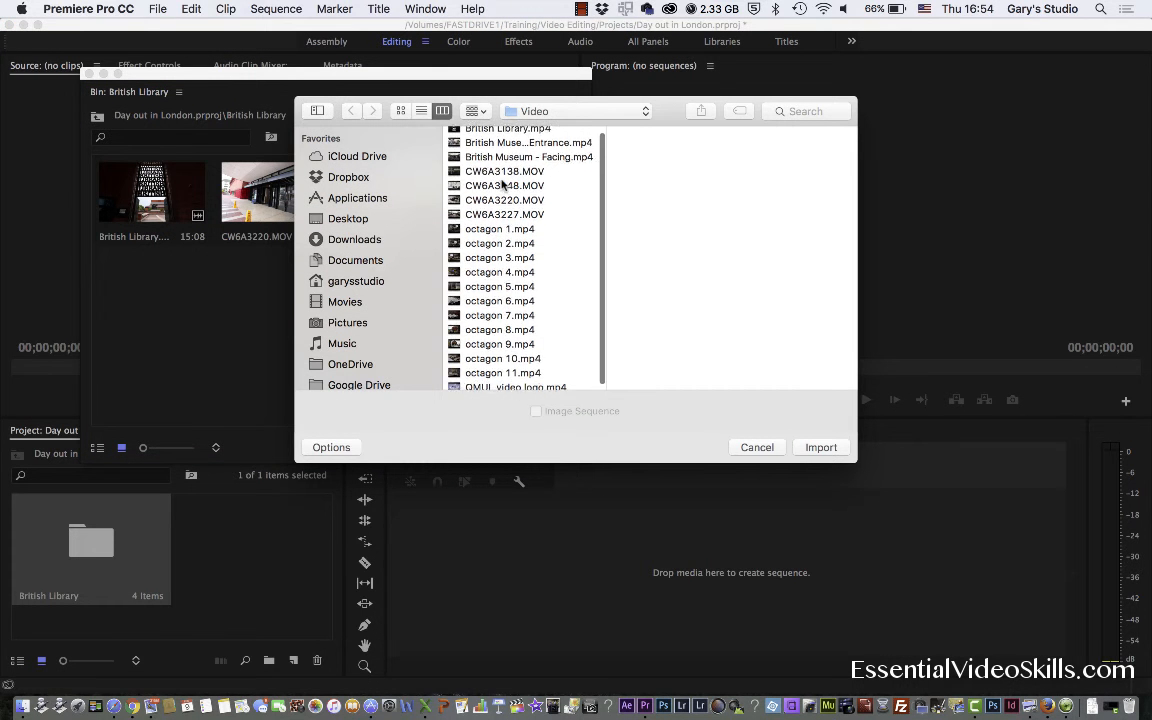
scroll(502, 190, down, 1)
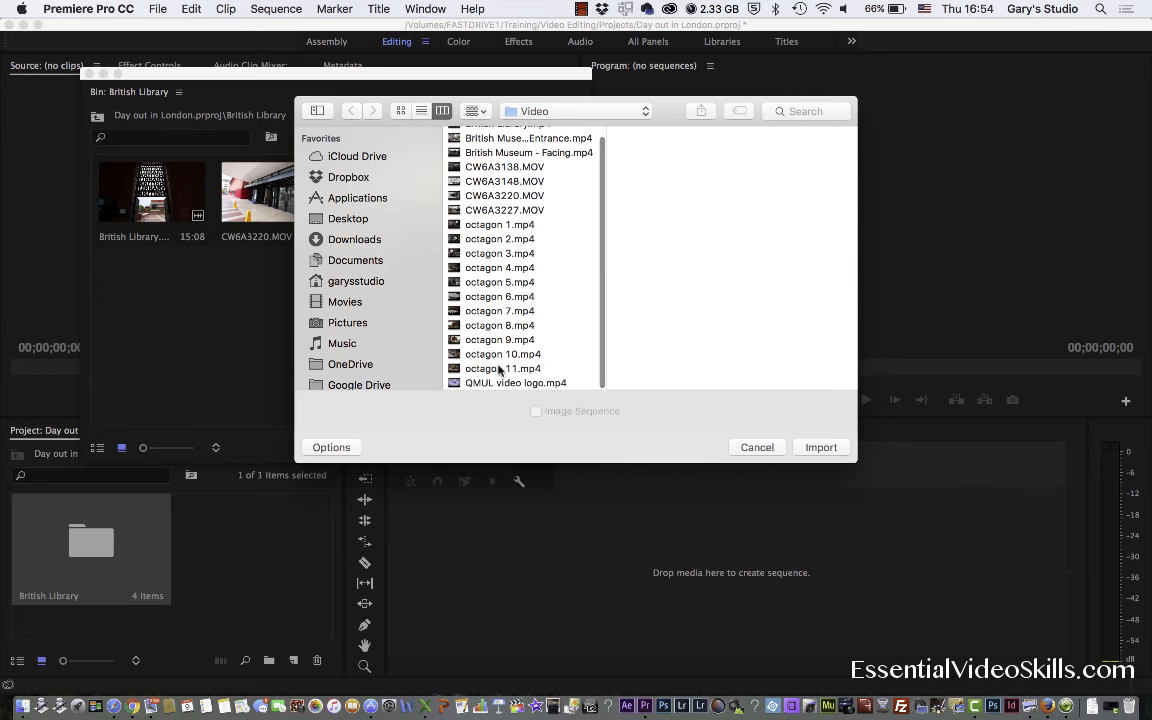
click(499, 370)
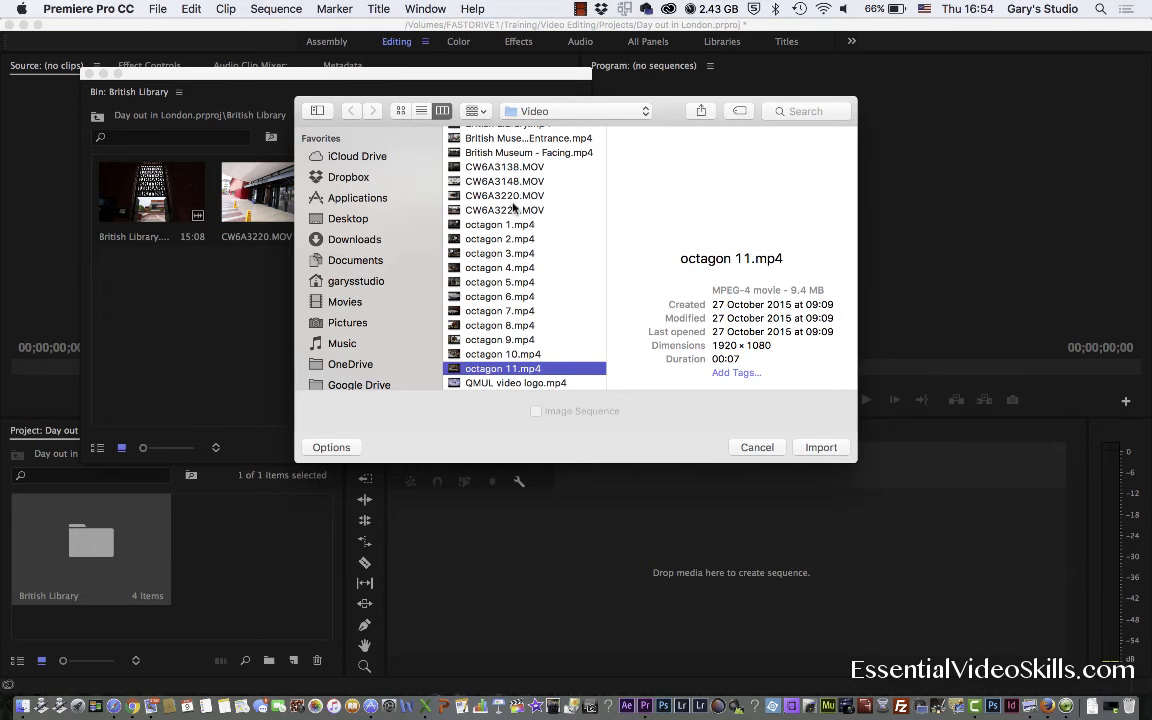
shift+click(497, 297)
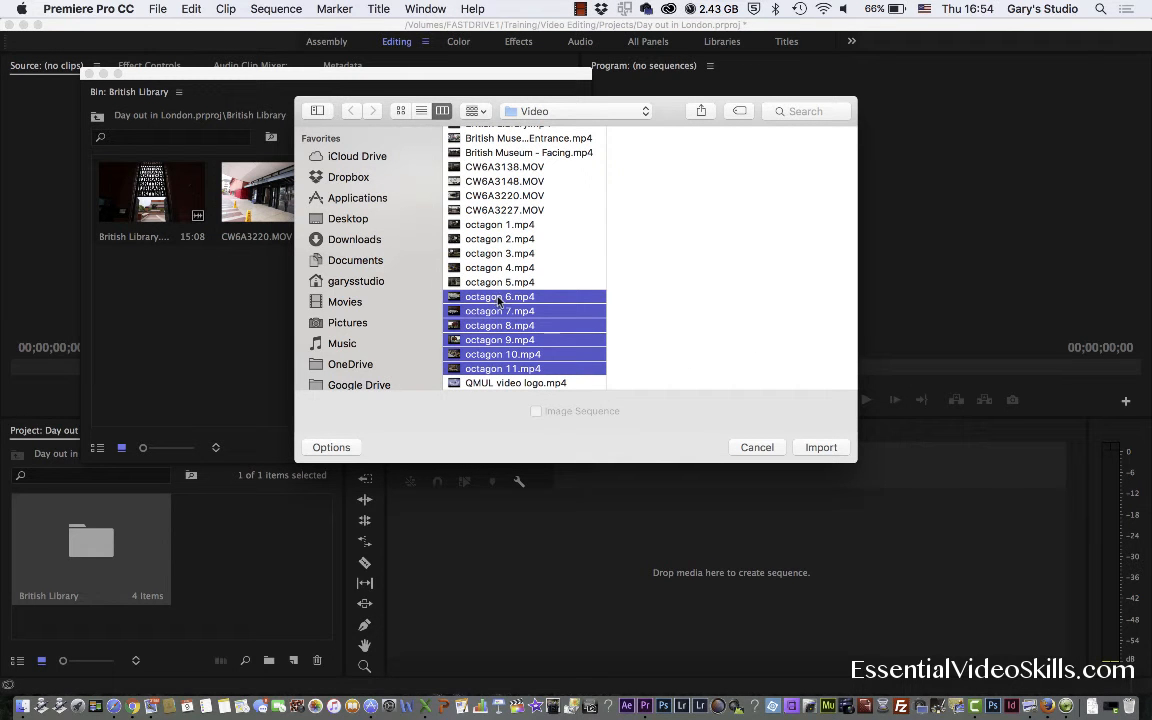
click(499, 298)
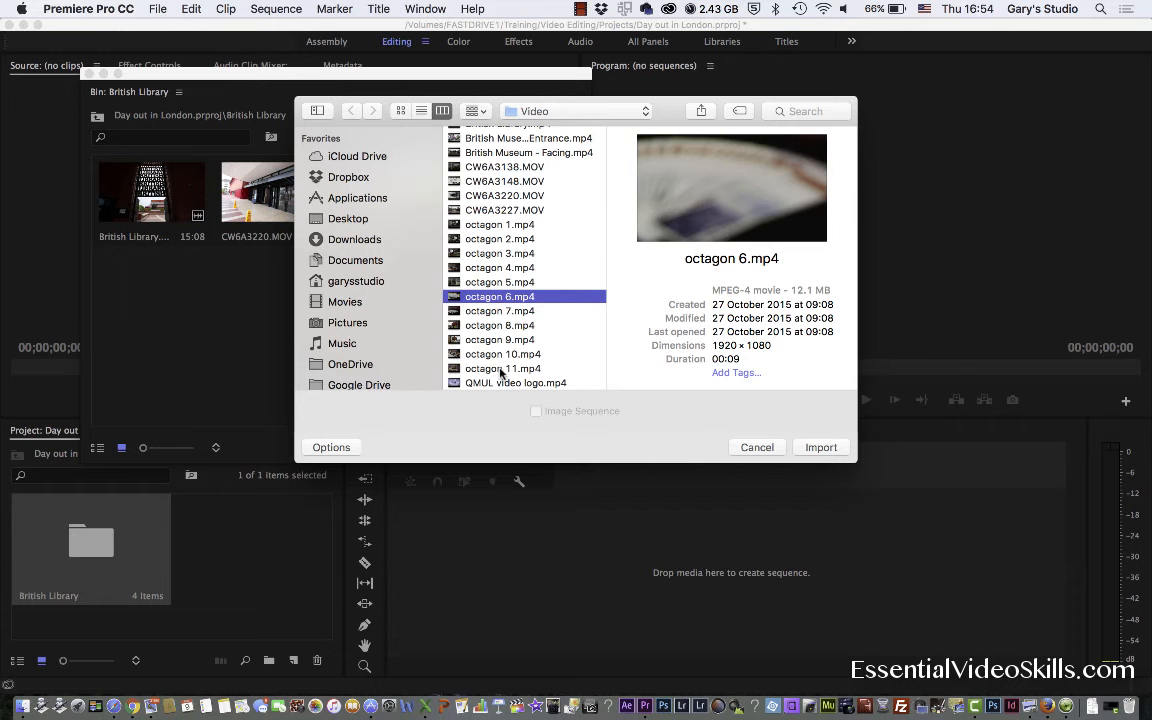
shift+click(502, 369)
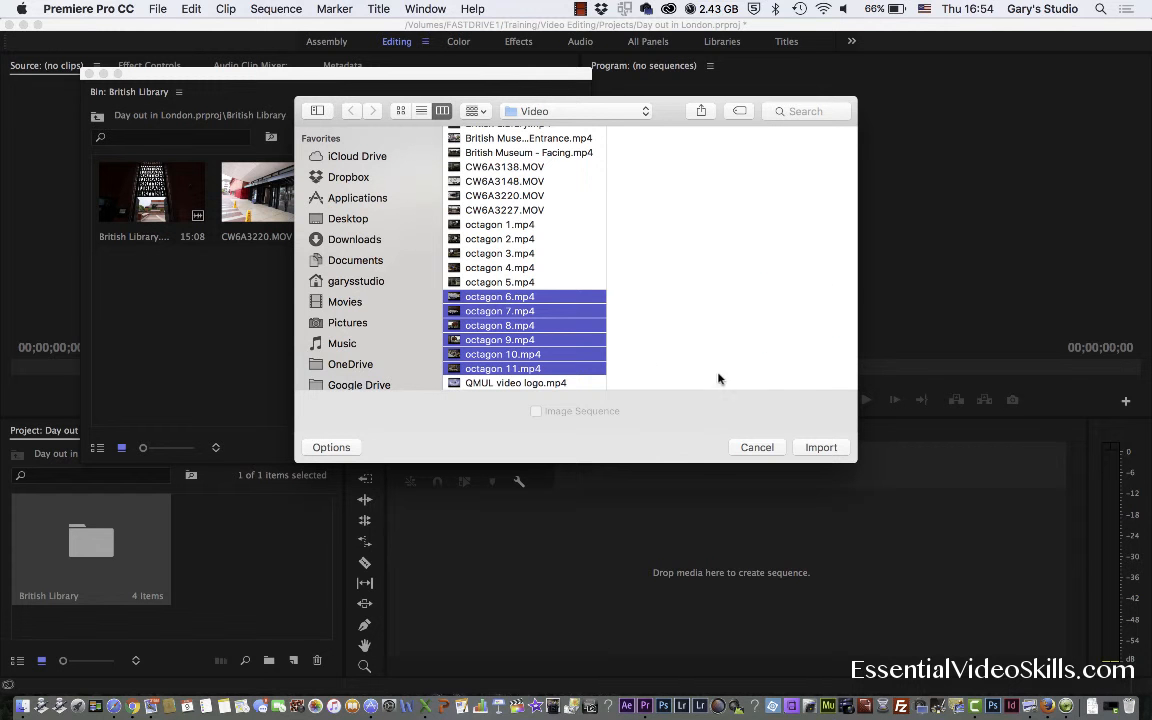
click(820, 447)
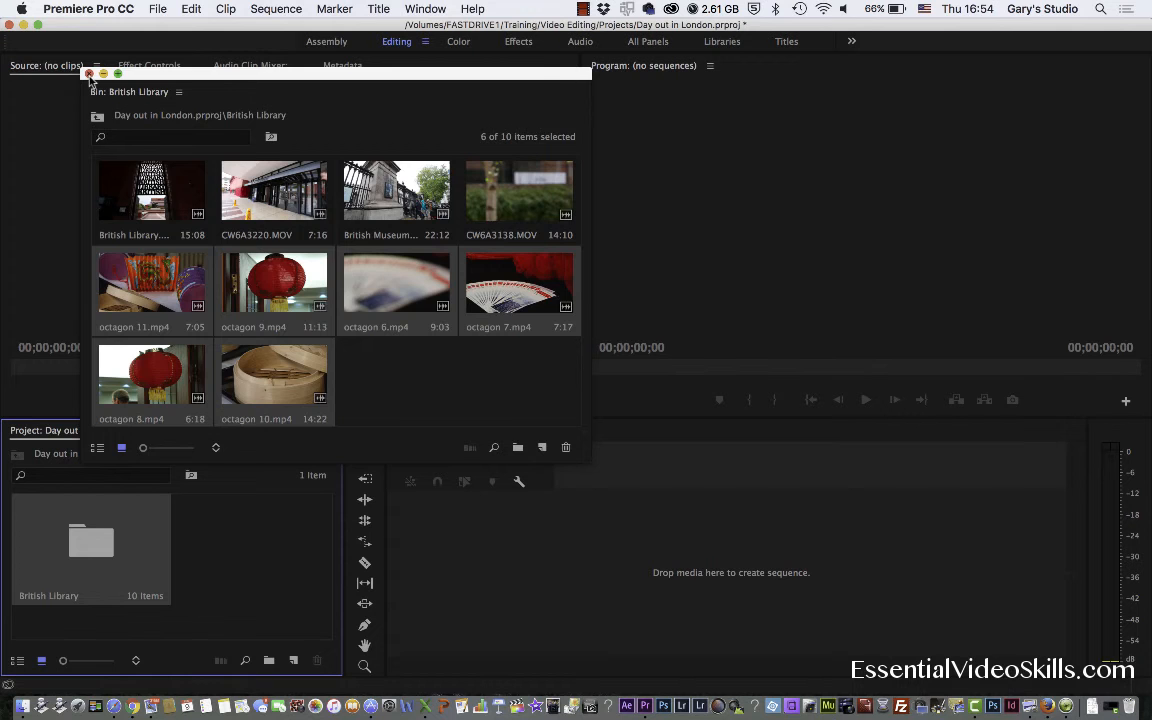
click(88, 74)
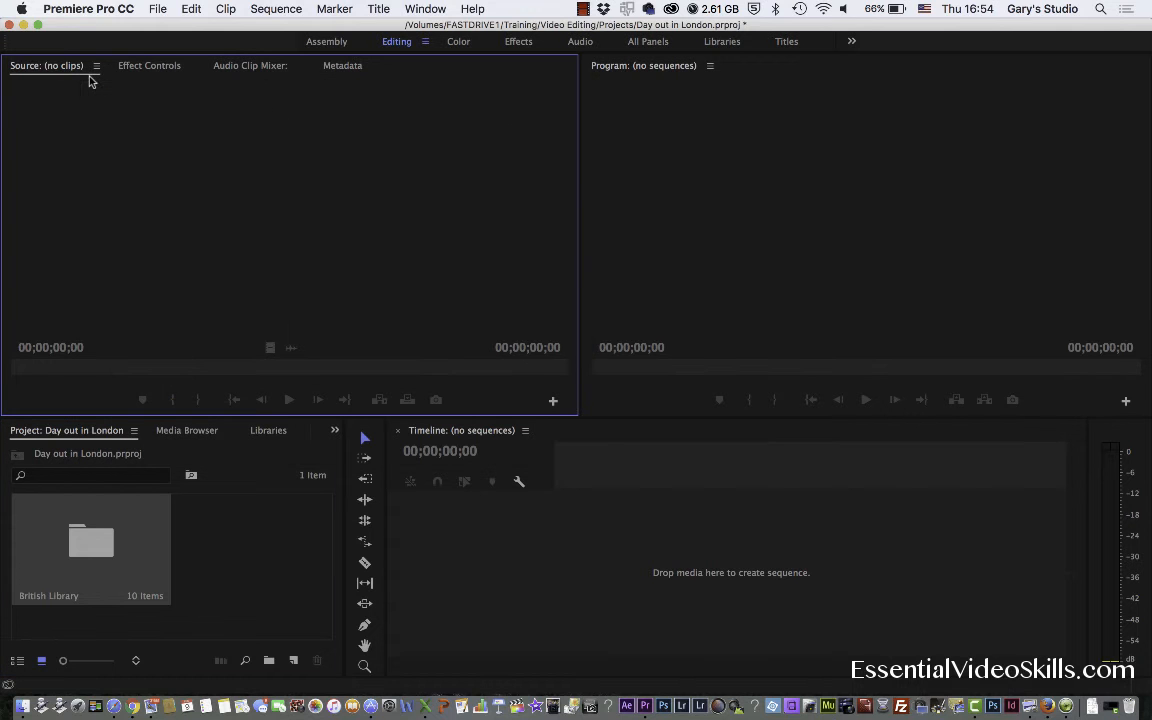
Import octagon 1.mp4 through octagon 5.mp4 and British Museum - Facing.mp4 directly into the British Library bin without opening it.
right_click(95, 541)
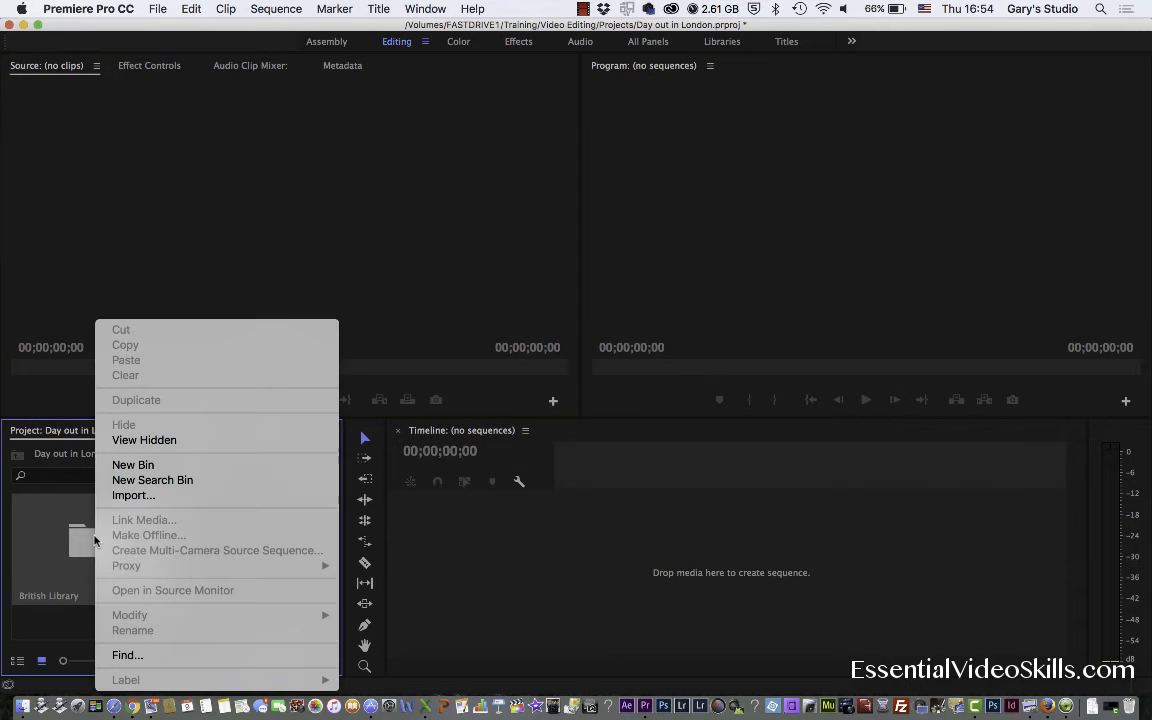
click(137, 499)
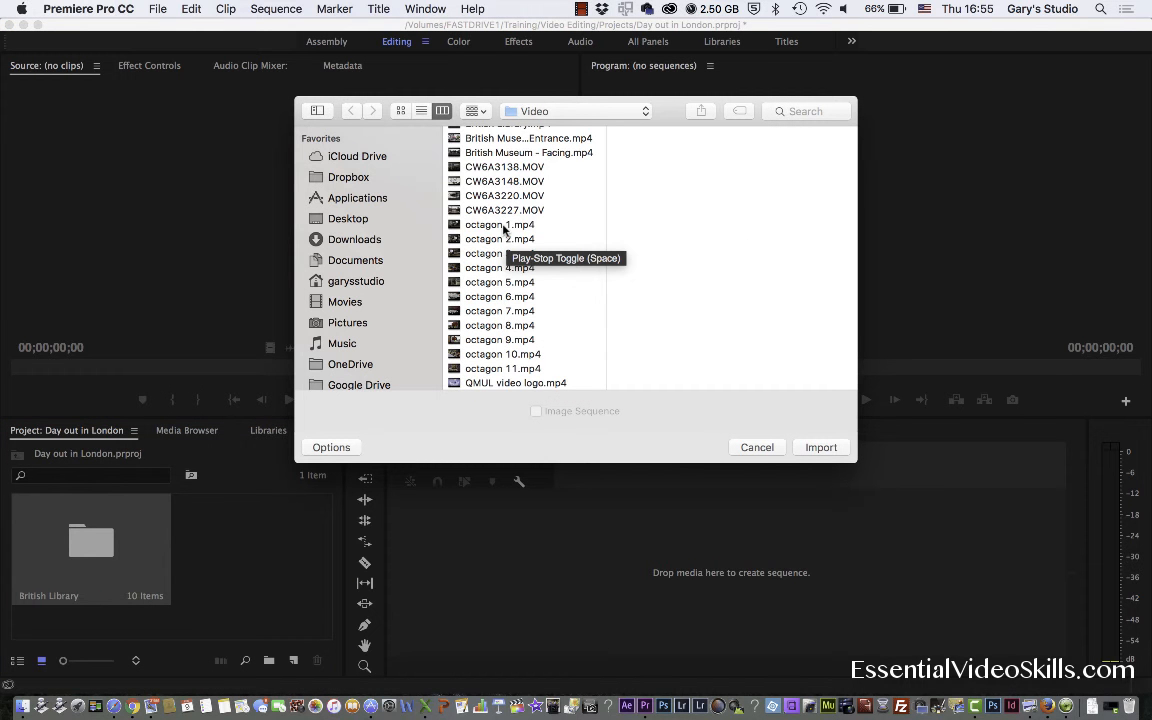
click(503, 226)
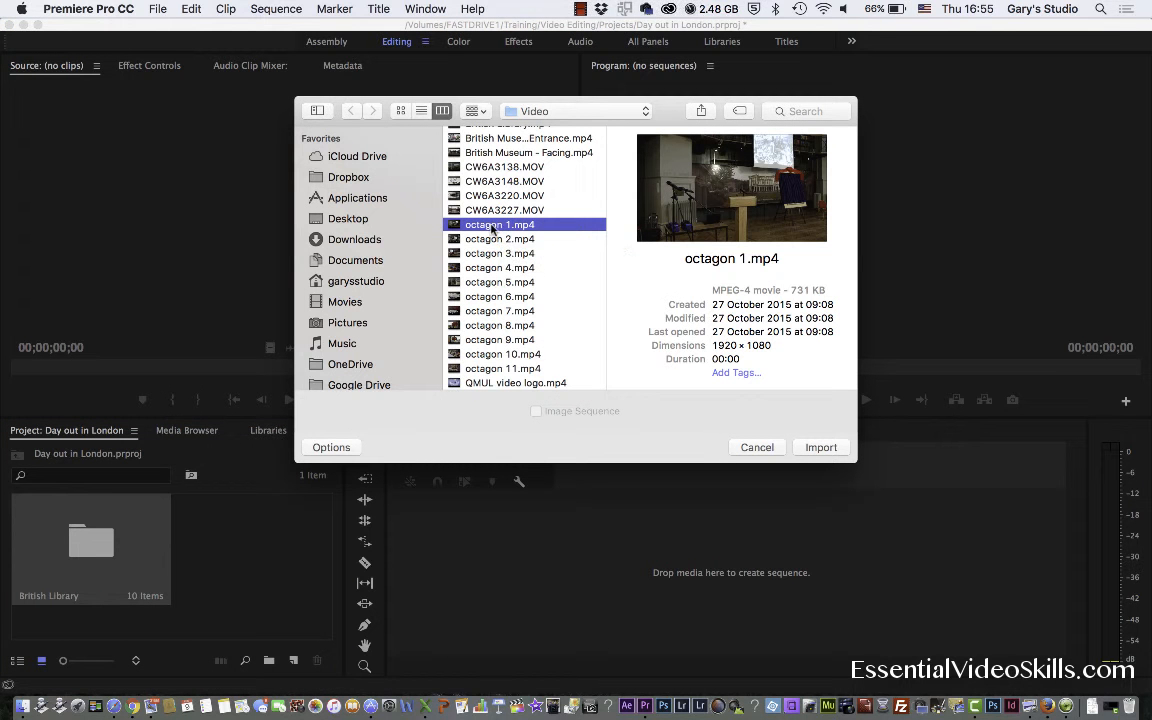
shift+click(489, 283)
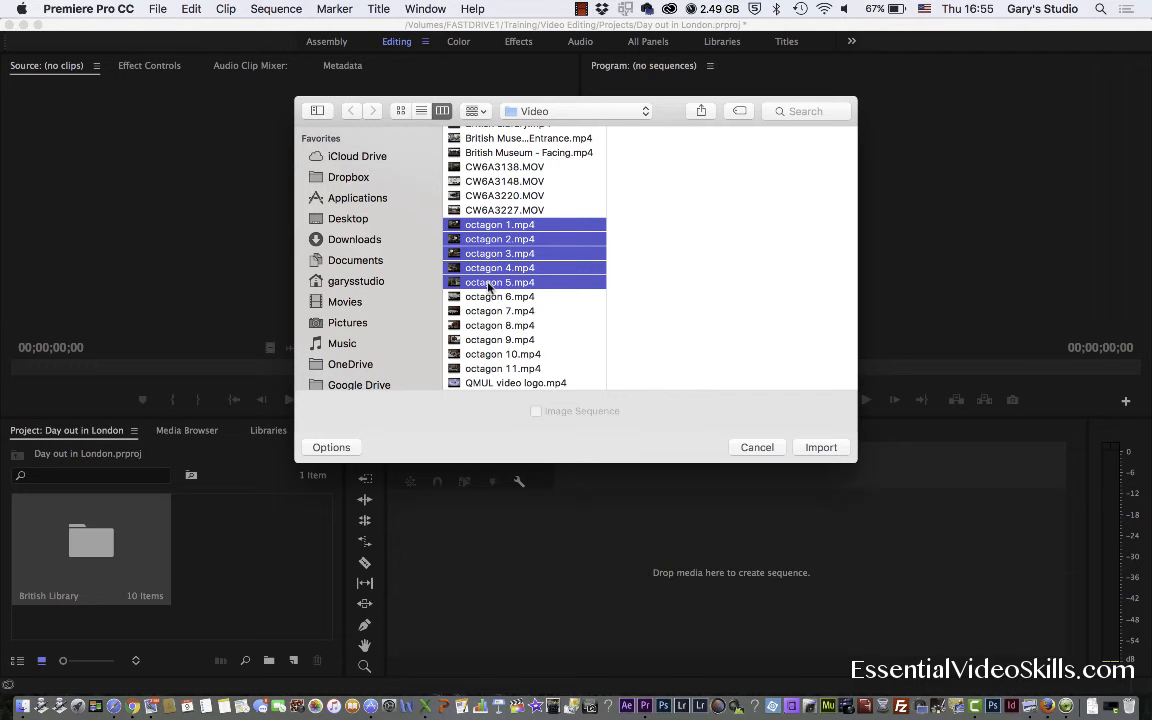
super+click(514, 154)
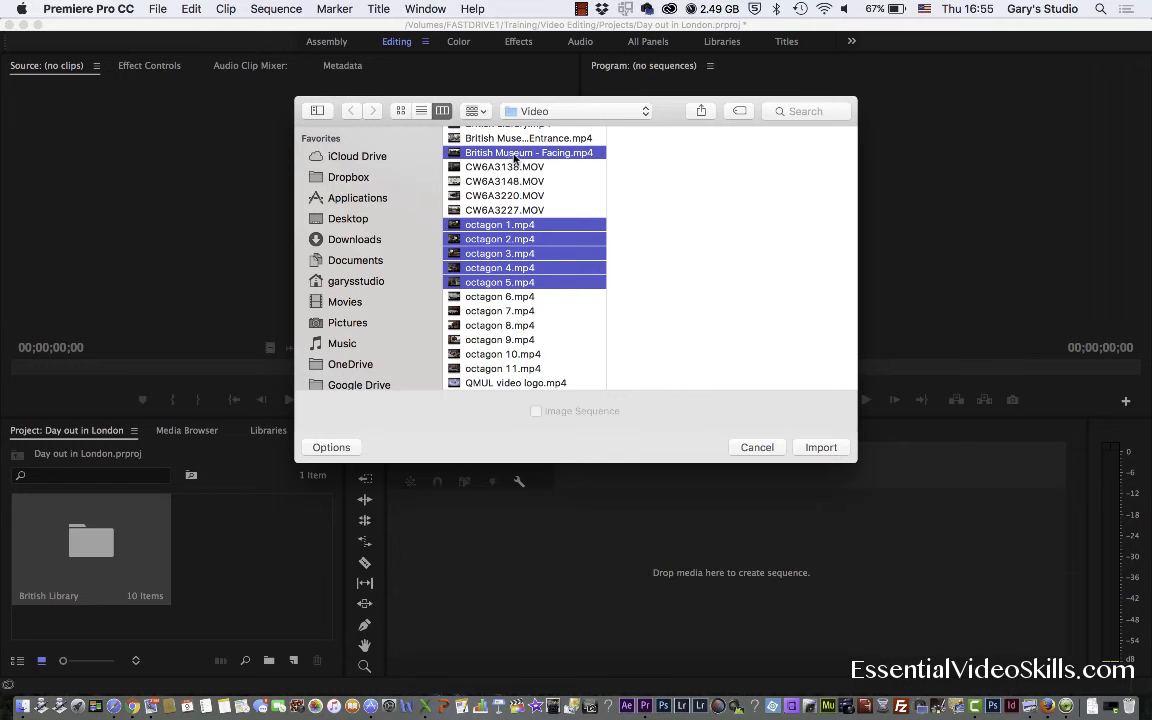
click(811, 448)
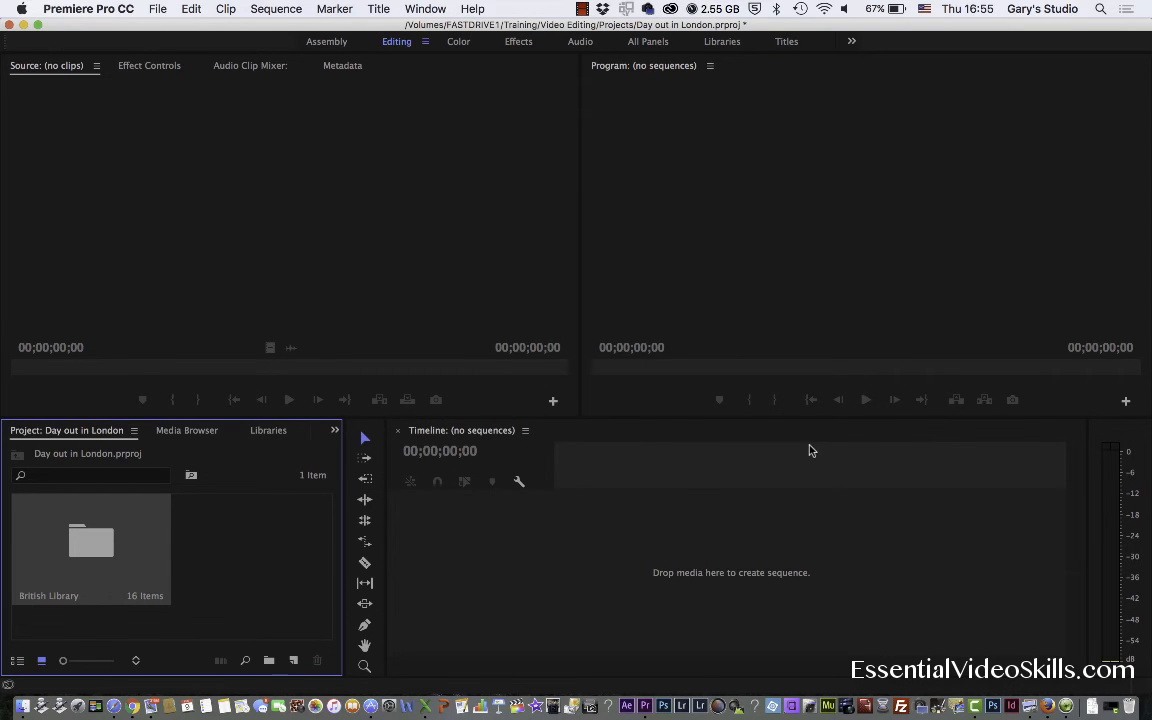
Compare list view with icon view in the opened British Library bin, close the bin window, and repeat the comparison at the project's root level.
double_click(115, 540)
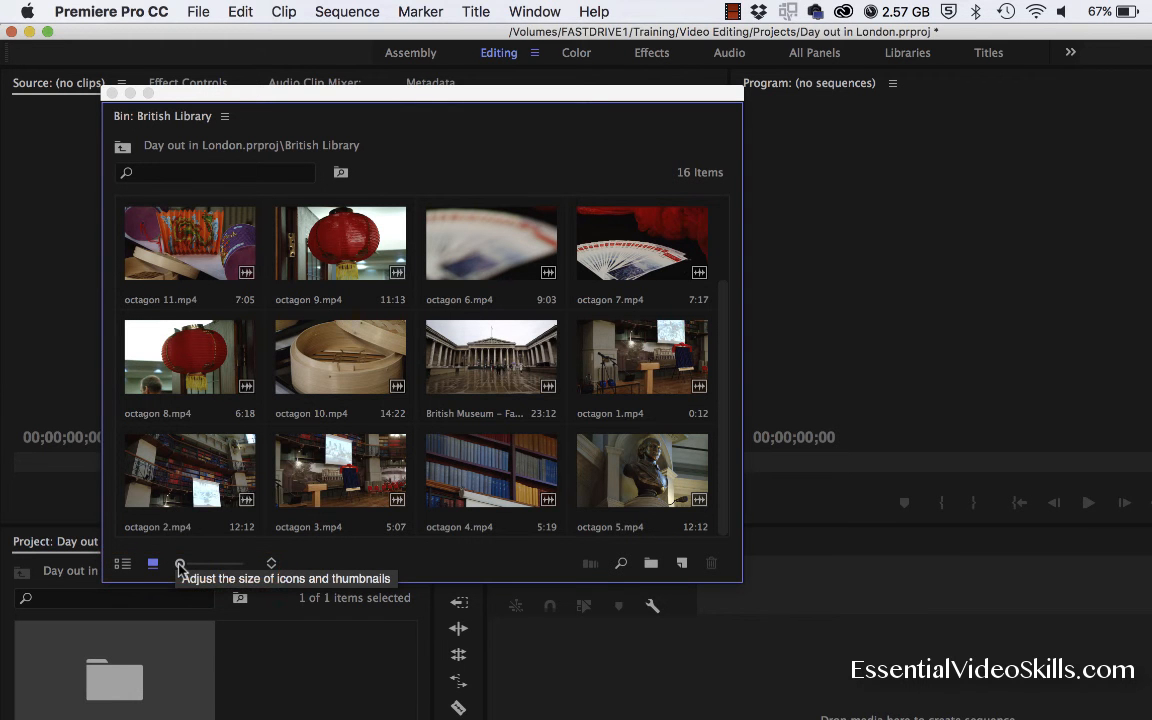
mouse_move(180, 566)
mouse_down()
mouse_move(244, 567)
mouse_move(180, 567)
mouse_up()
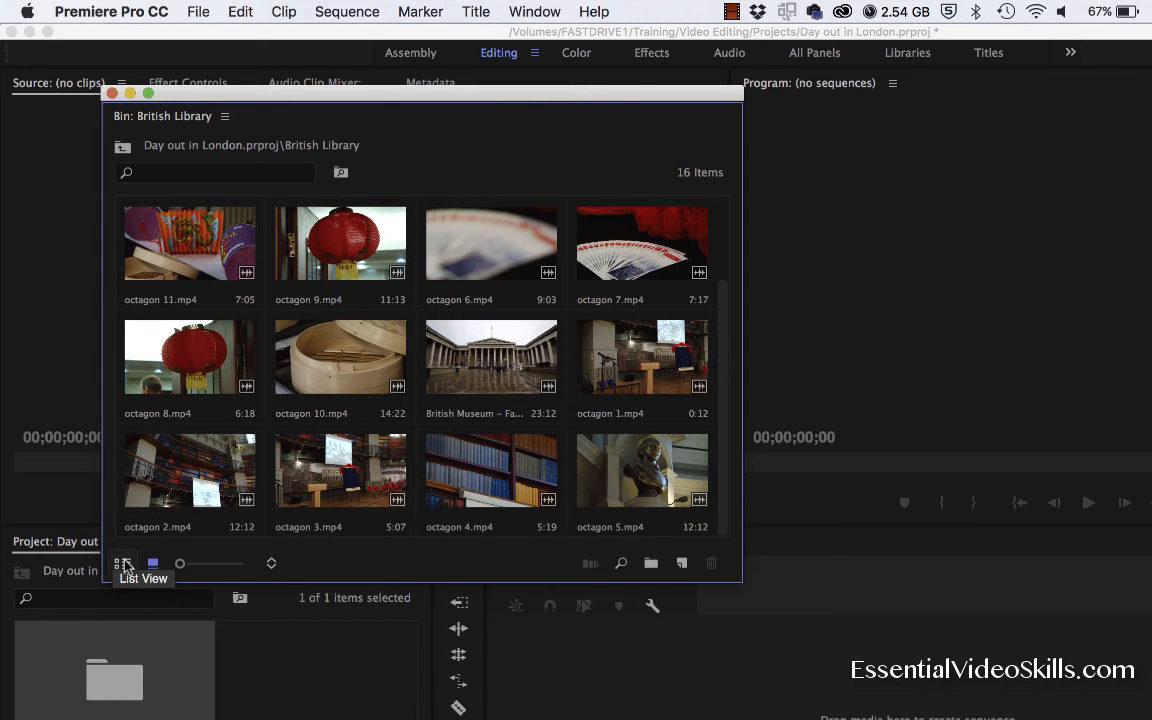
click(124, 564)
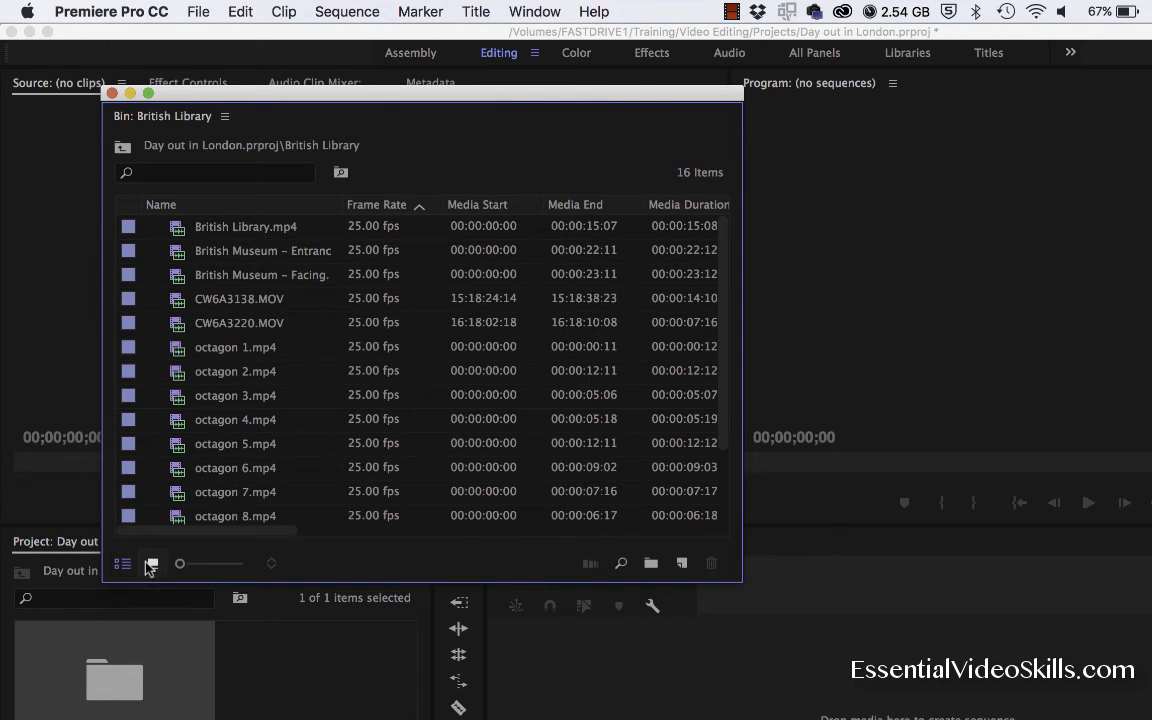
click(154, 565)
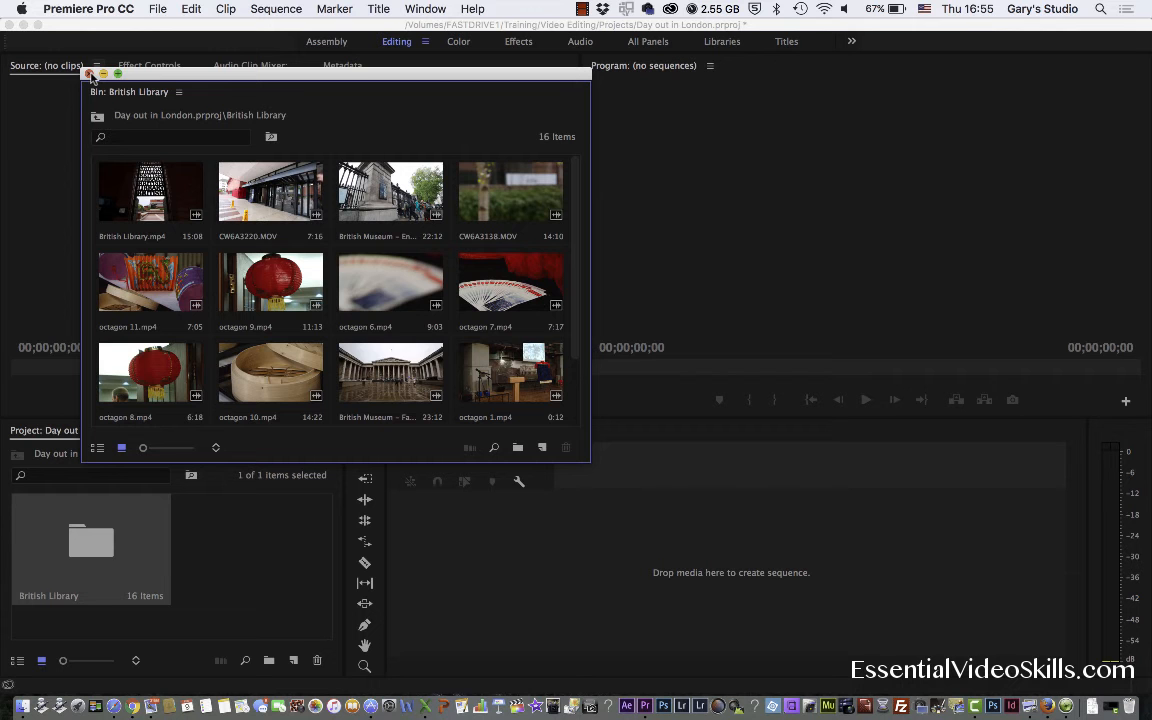
click(89, 74)
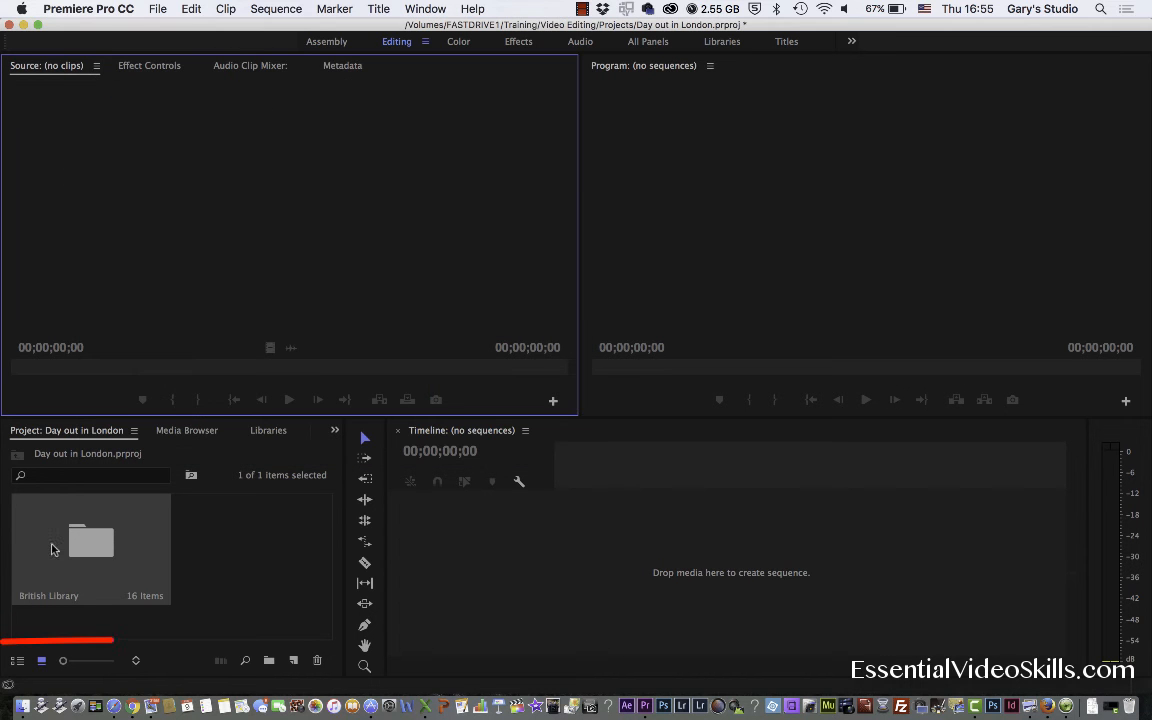
click(18, 662)
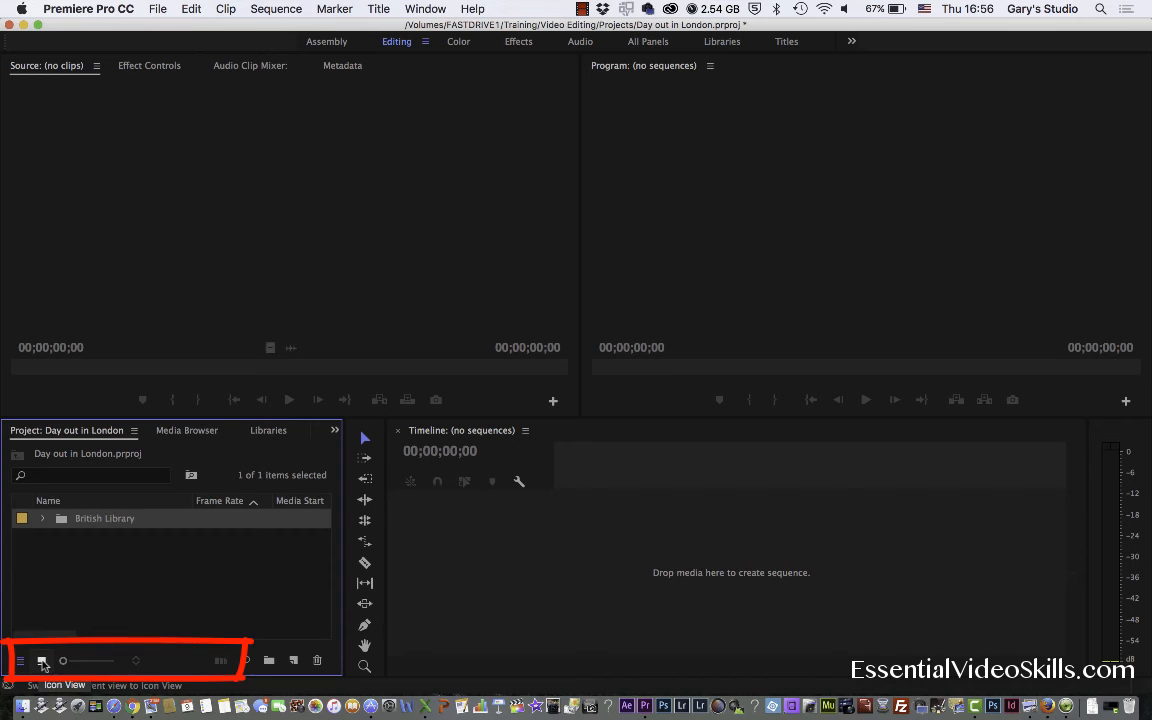
click(42, 661)
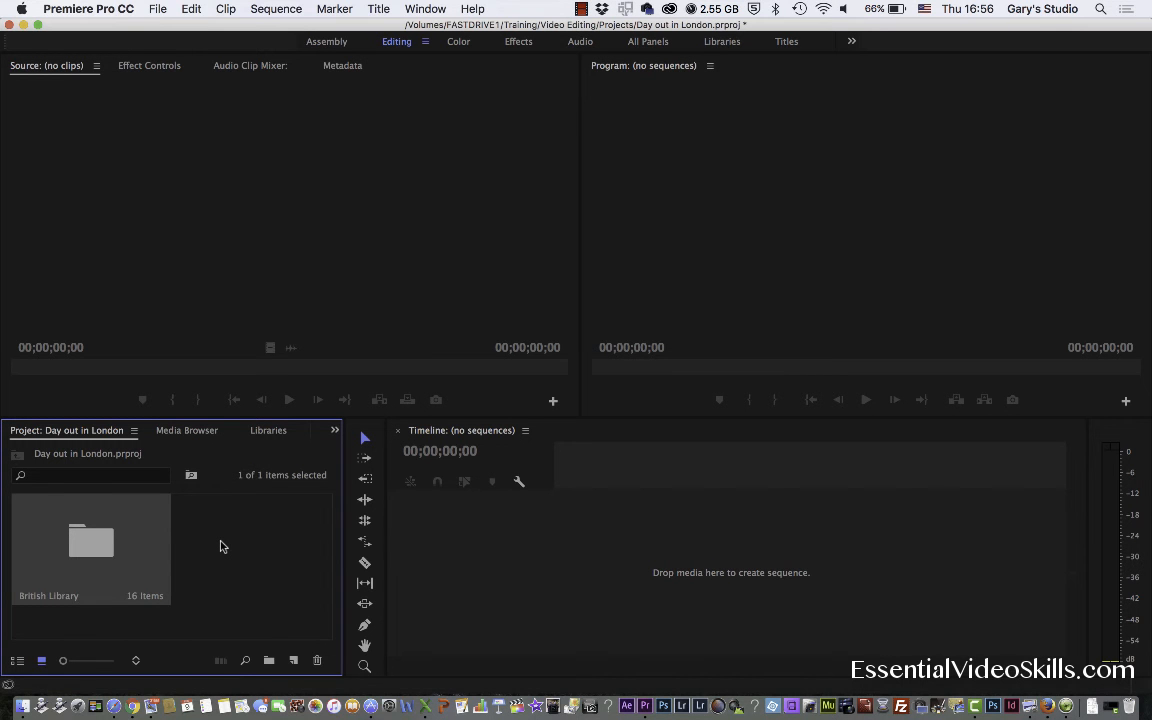
Create a new bin named Images at the project's root level, beside the British Library bin.
click(222, 545)
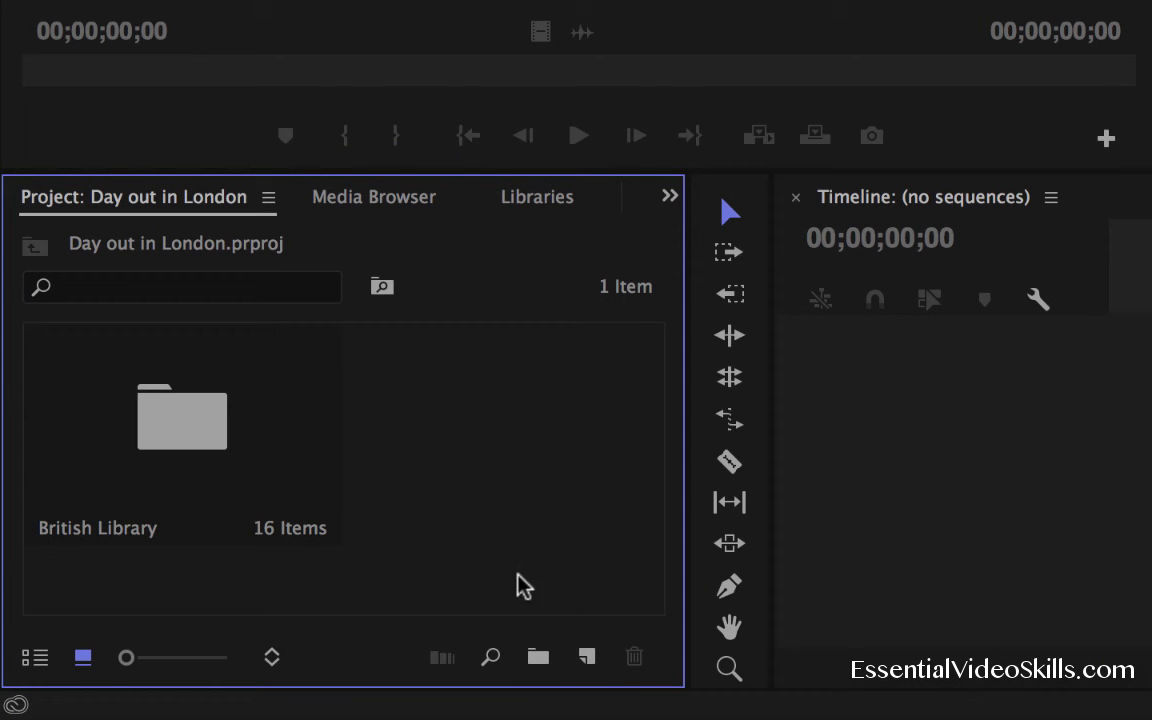
click(540, 658)
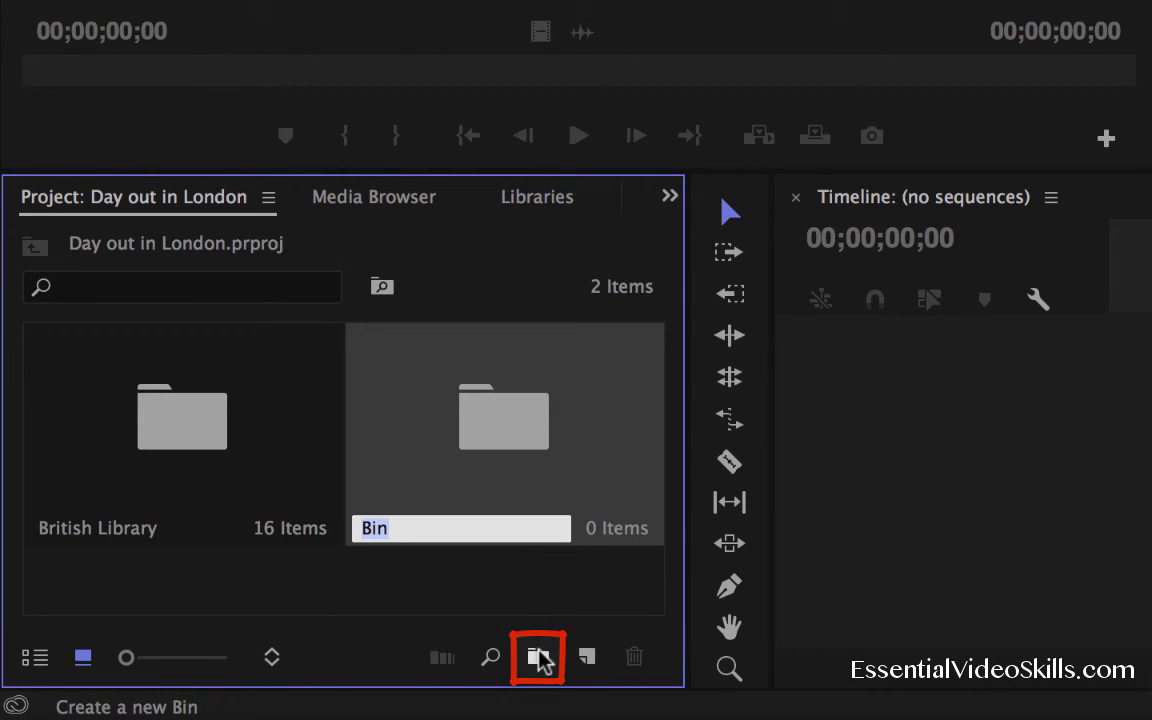
text(Audio)
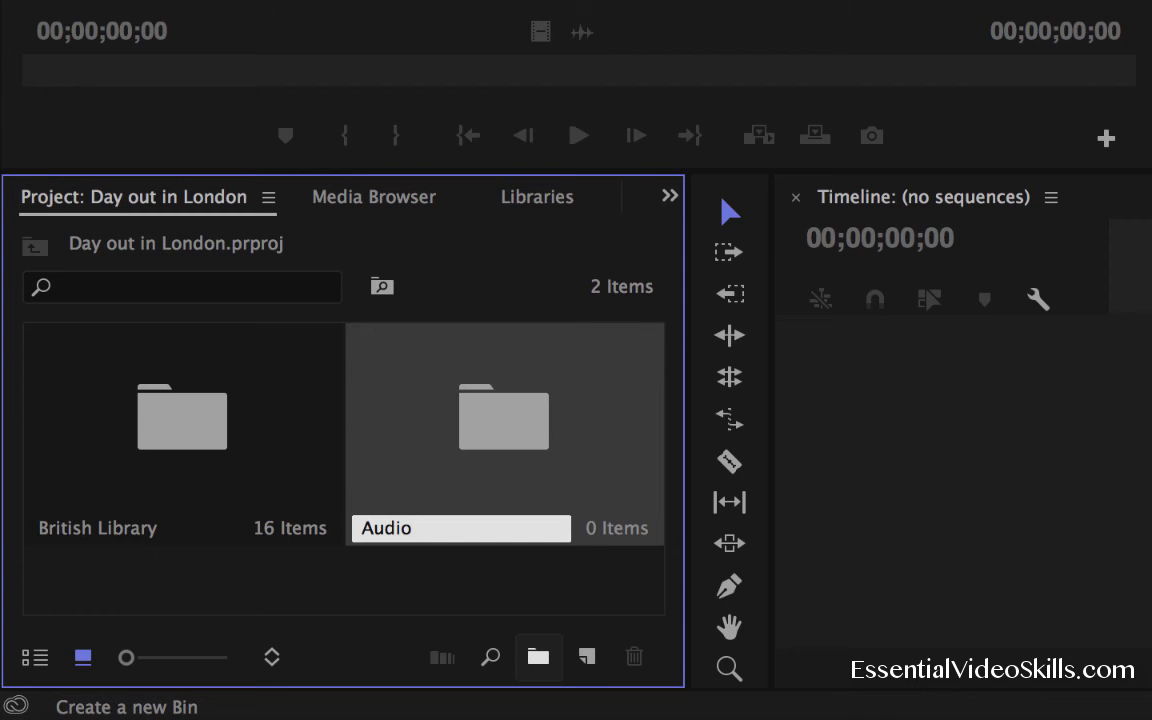
key(BackSpace)
key(BackSpace)
key(BackSpace)
key(BackSpace)
key(BackSpace)
text(Images)
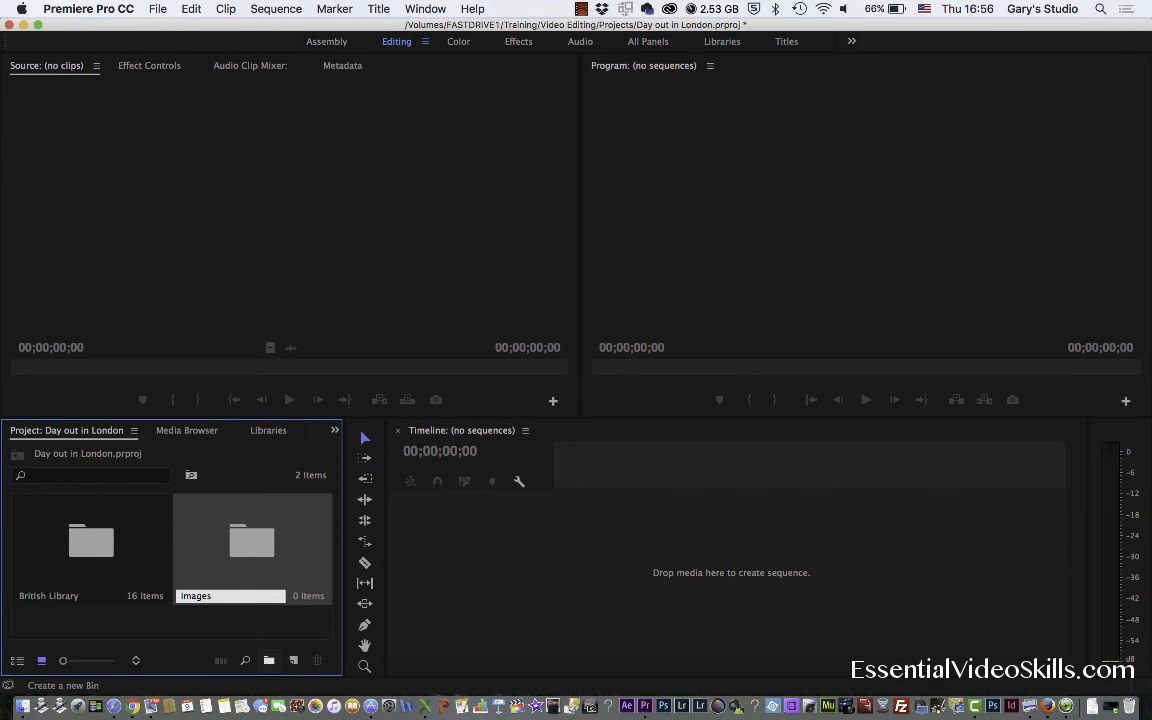
key(Tab)
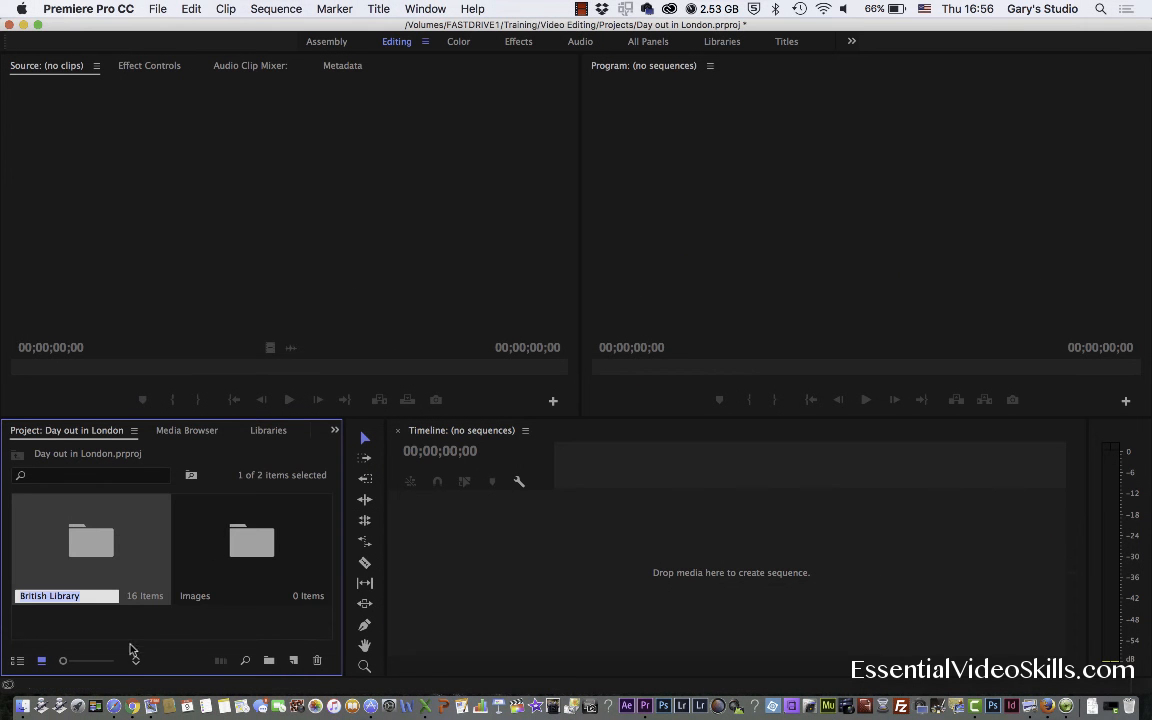
Import akvinta.jpg through choc.jpg from the Gallery 1 folder inside the opened Images bin, and close the bin window.
click(259, 543)
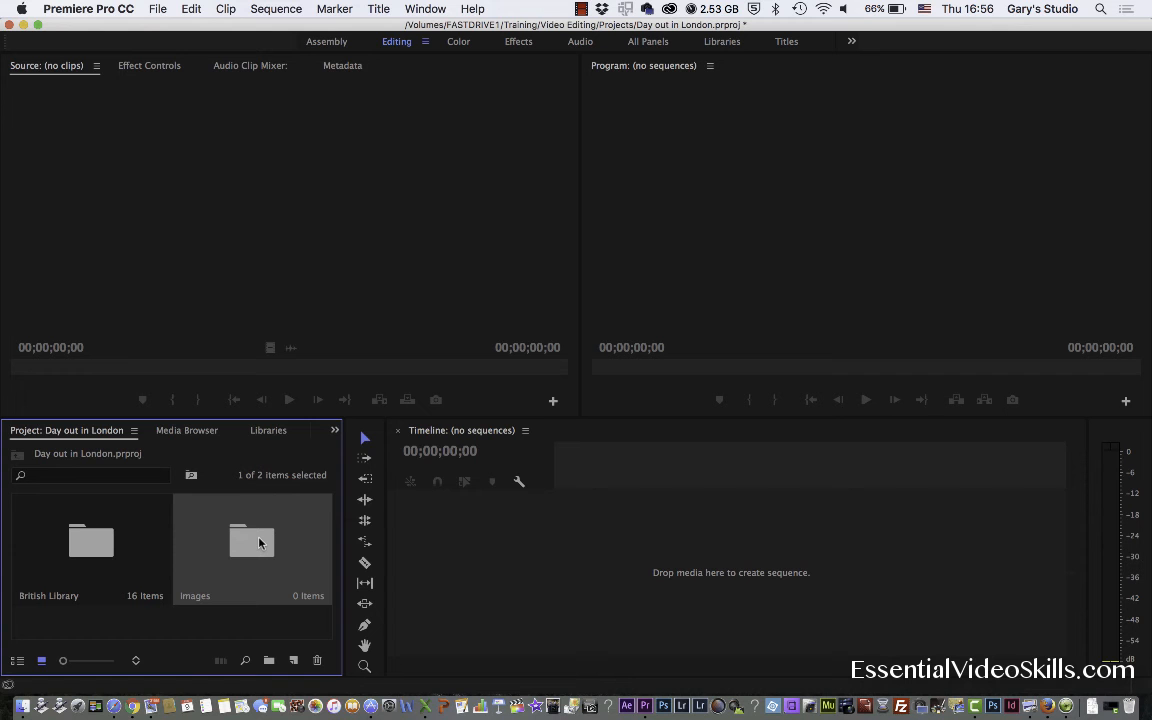
double_click(259, 543)
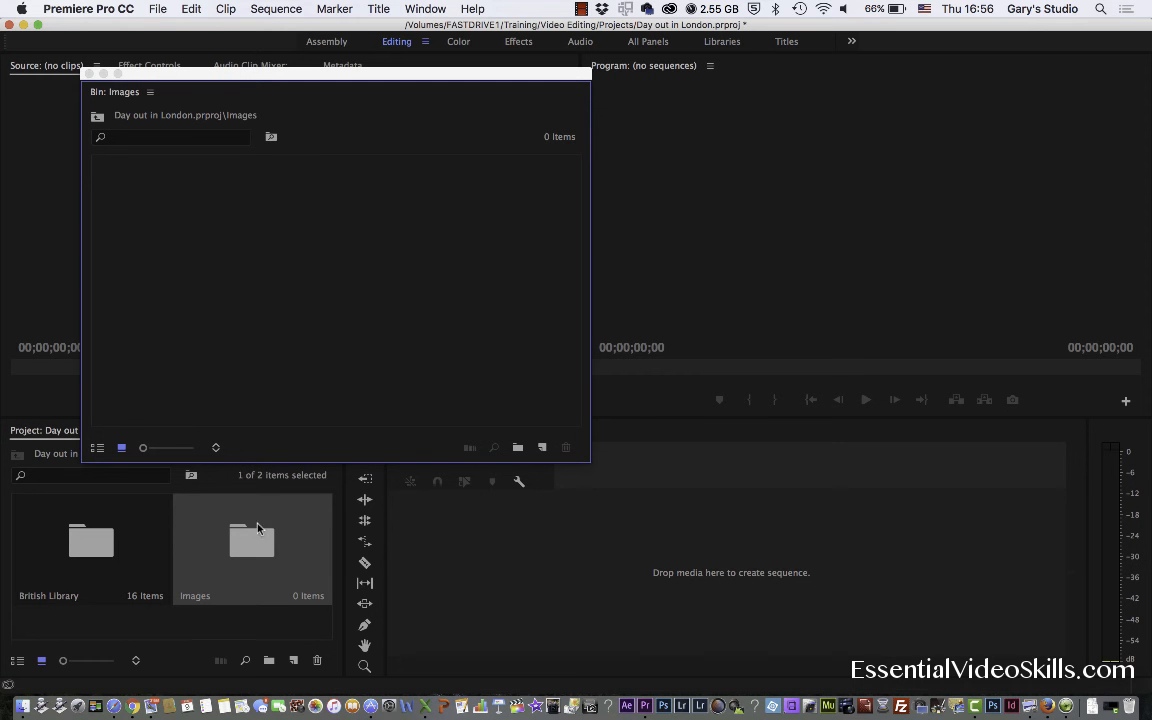
double_click(278, 271)
click(530, 112)
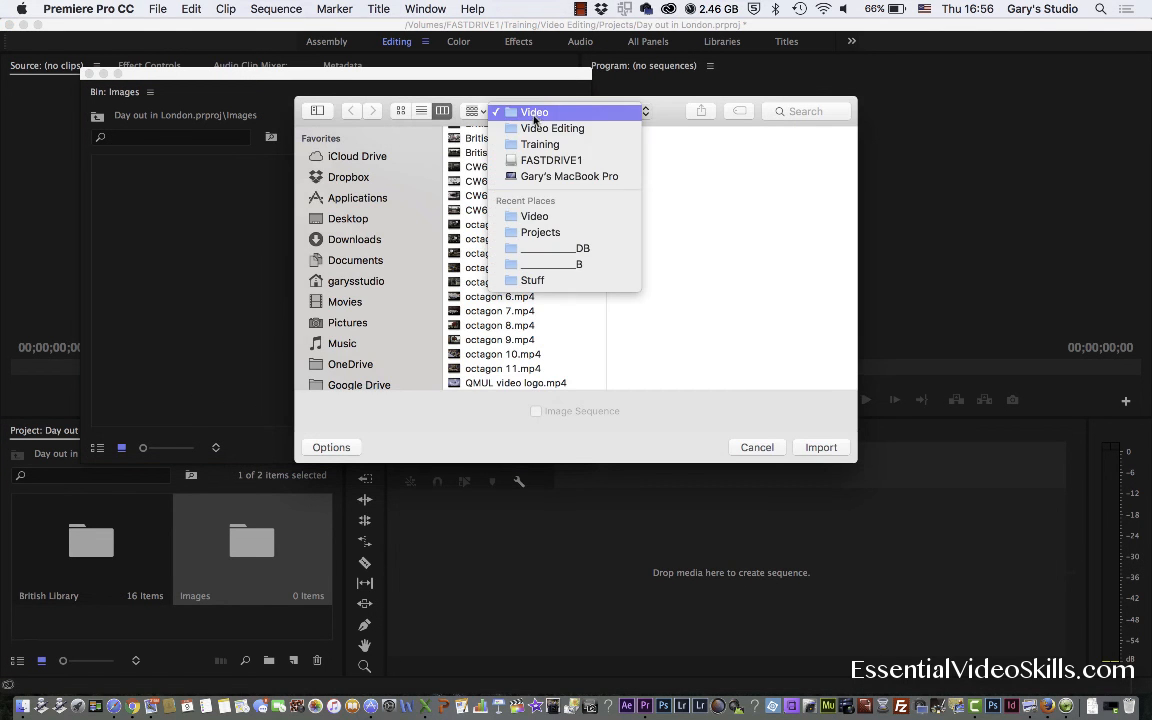
click(540, 128)
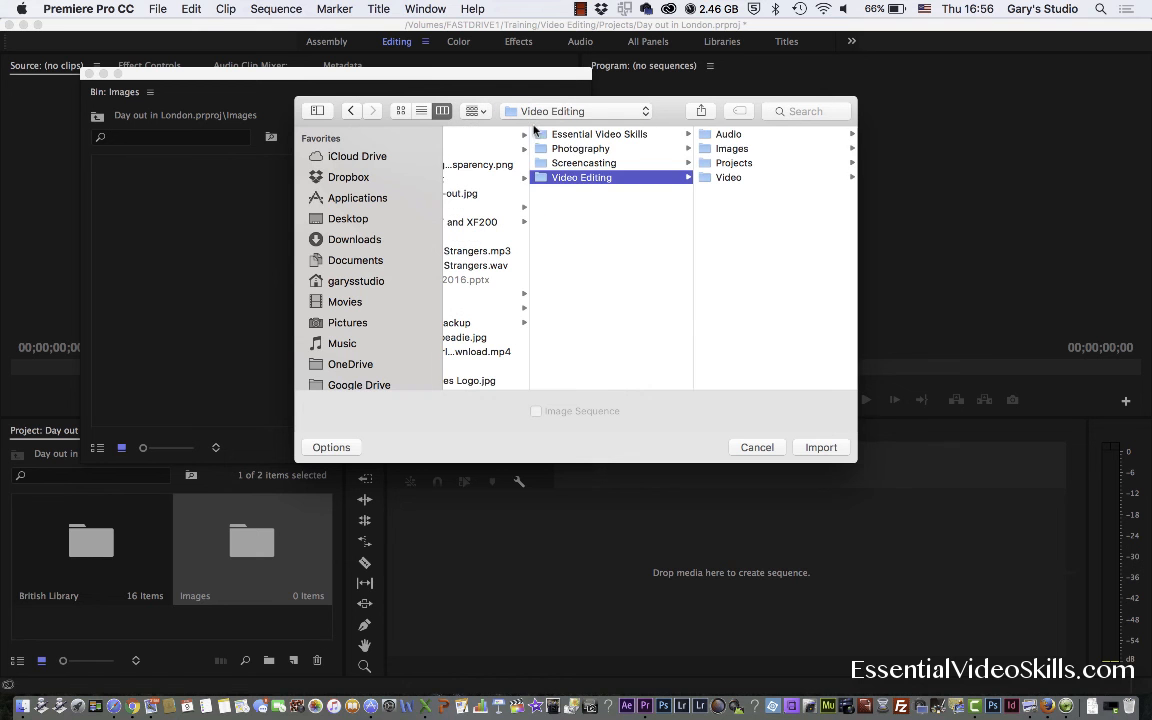
click(727, 149)
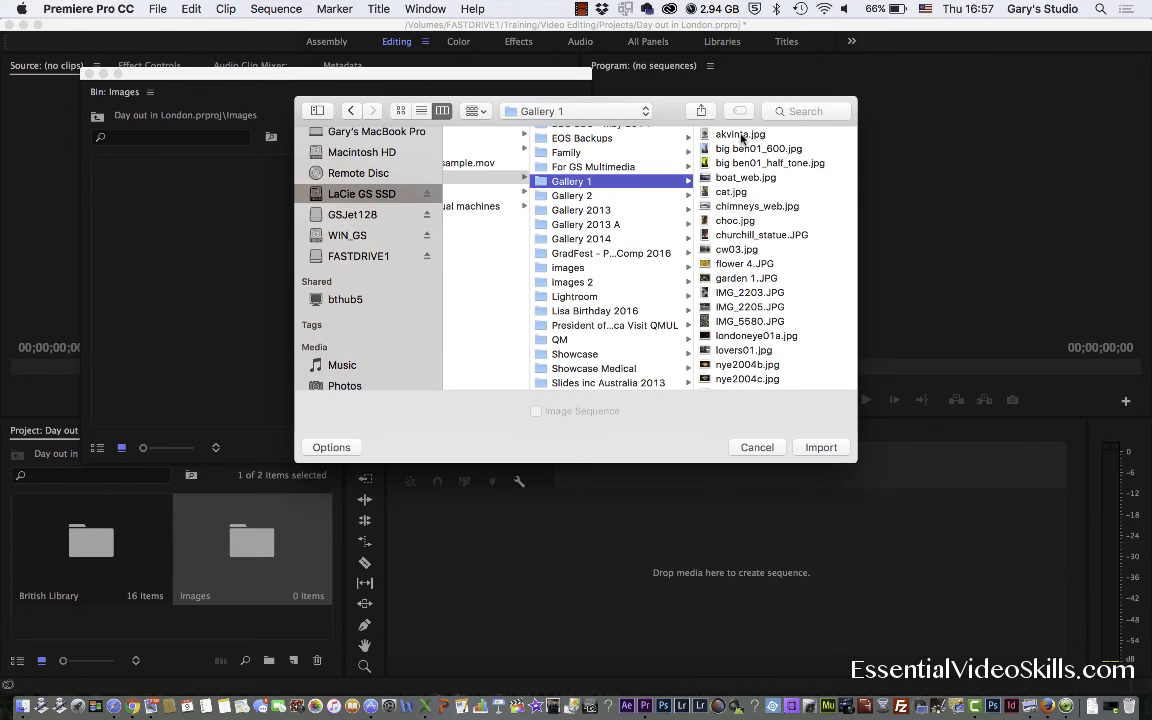
click(741, 135)
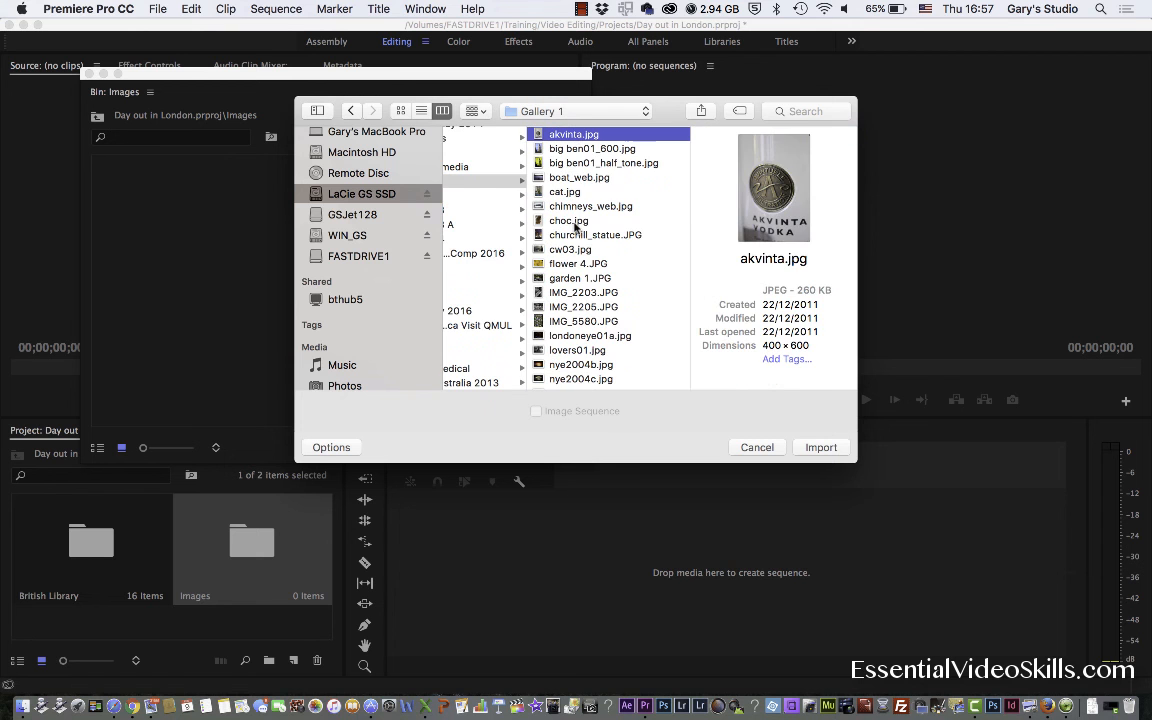
shift+click(570, 221)
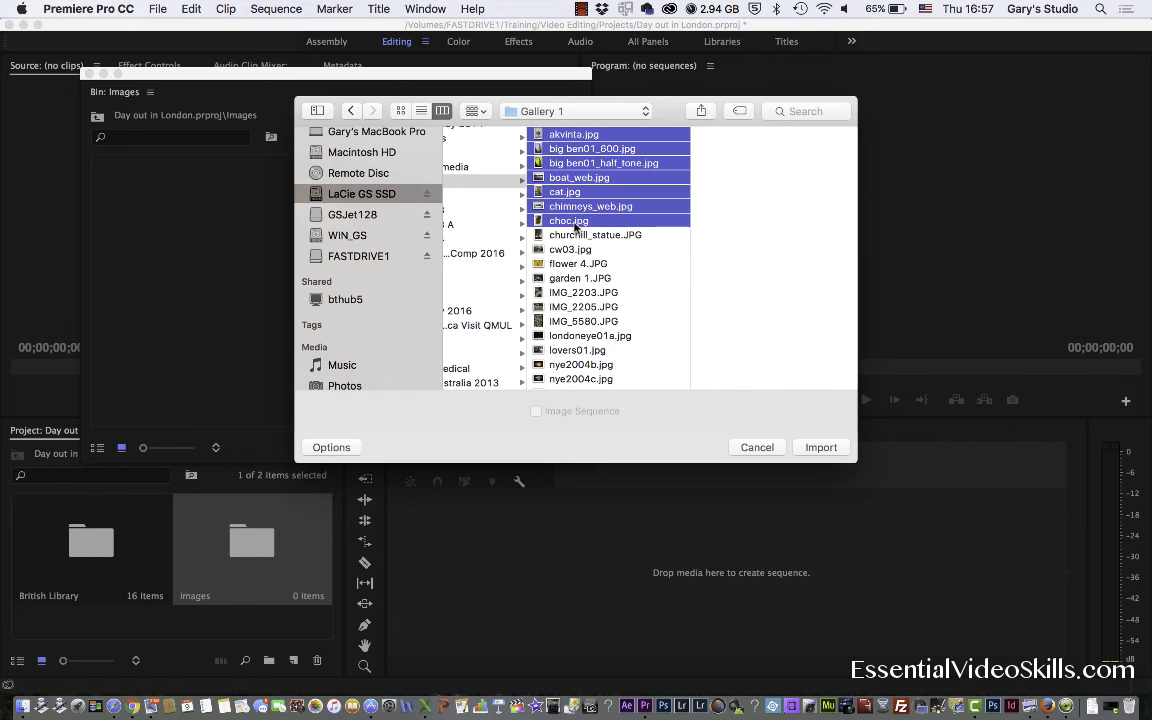
click(825, 447)
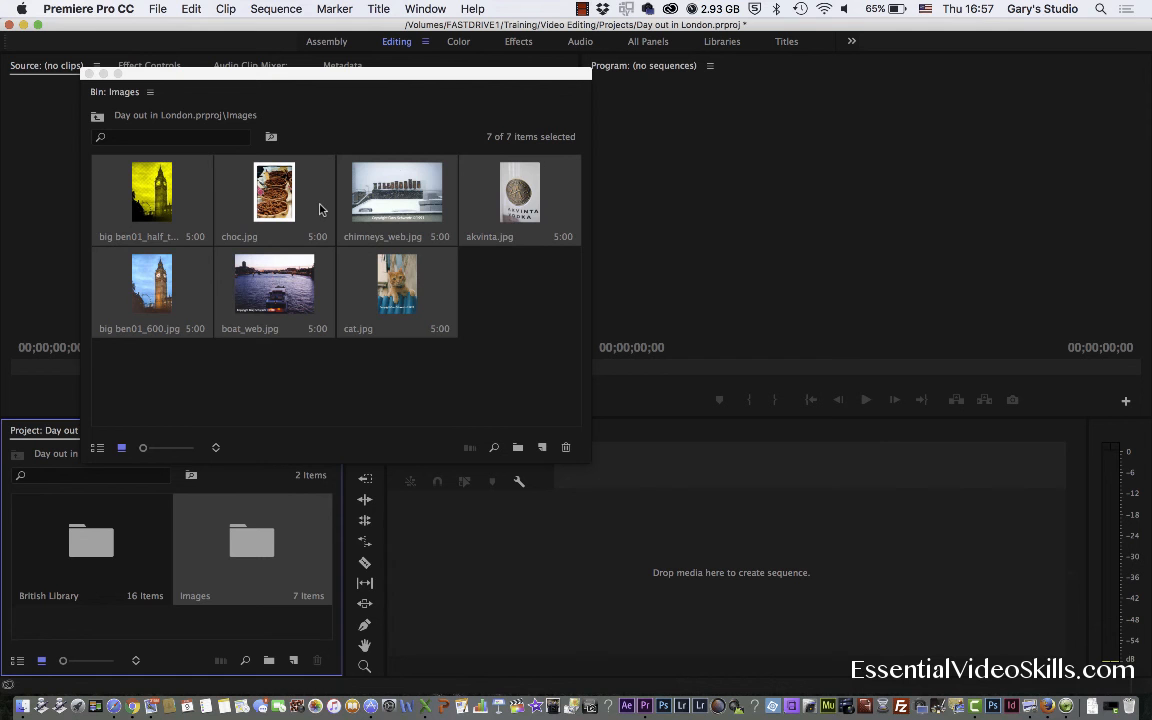
click(87, 74)
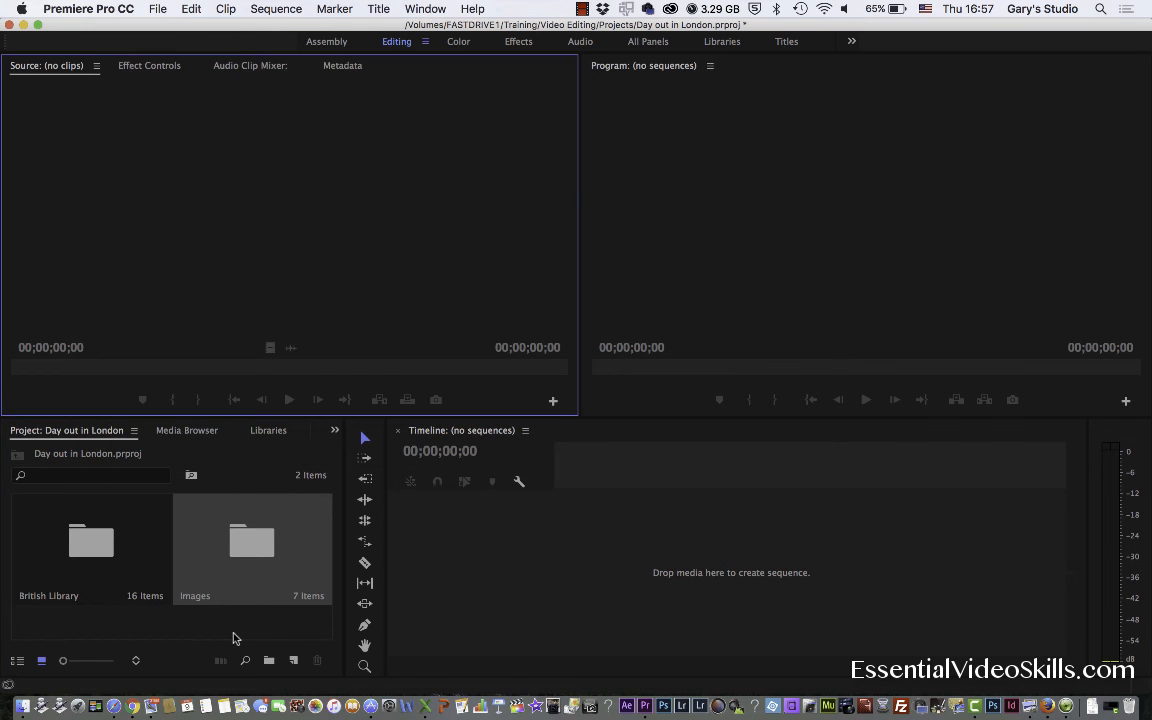
Create a new bin named Audio at the project's root level, beside the Images bin.
click(207, 634)
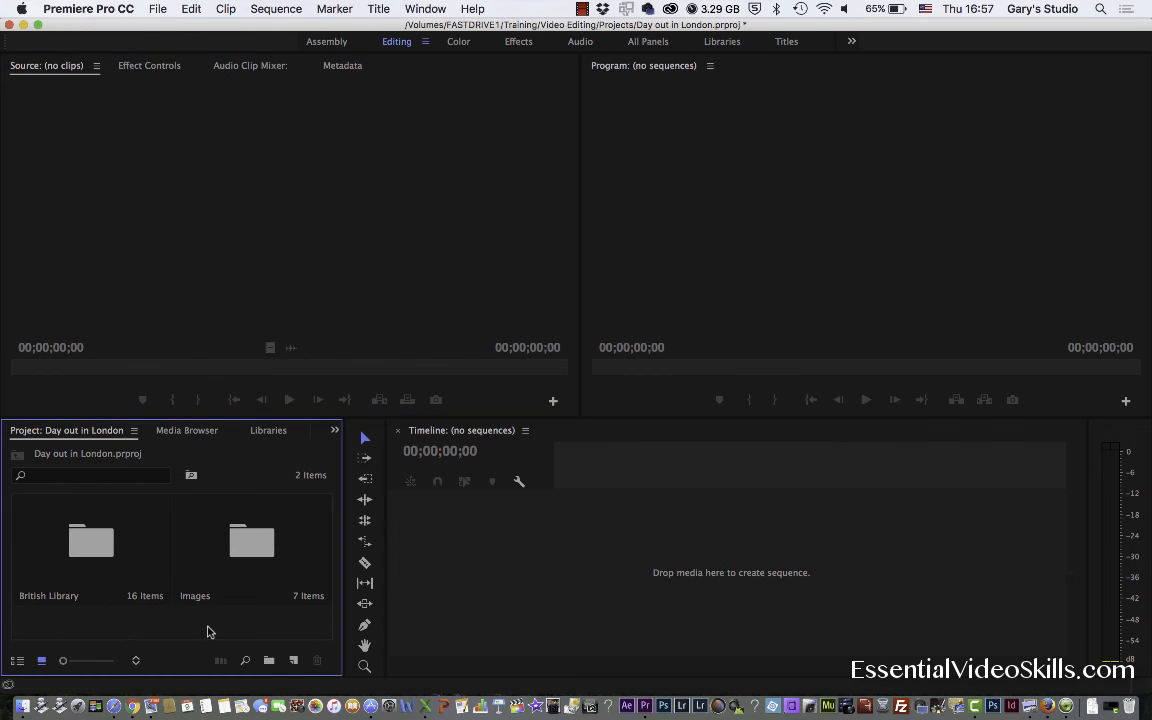
click(269, 662)
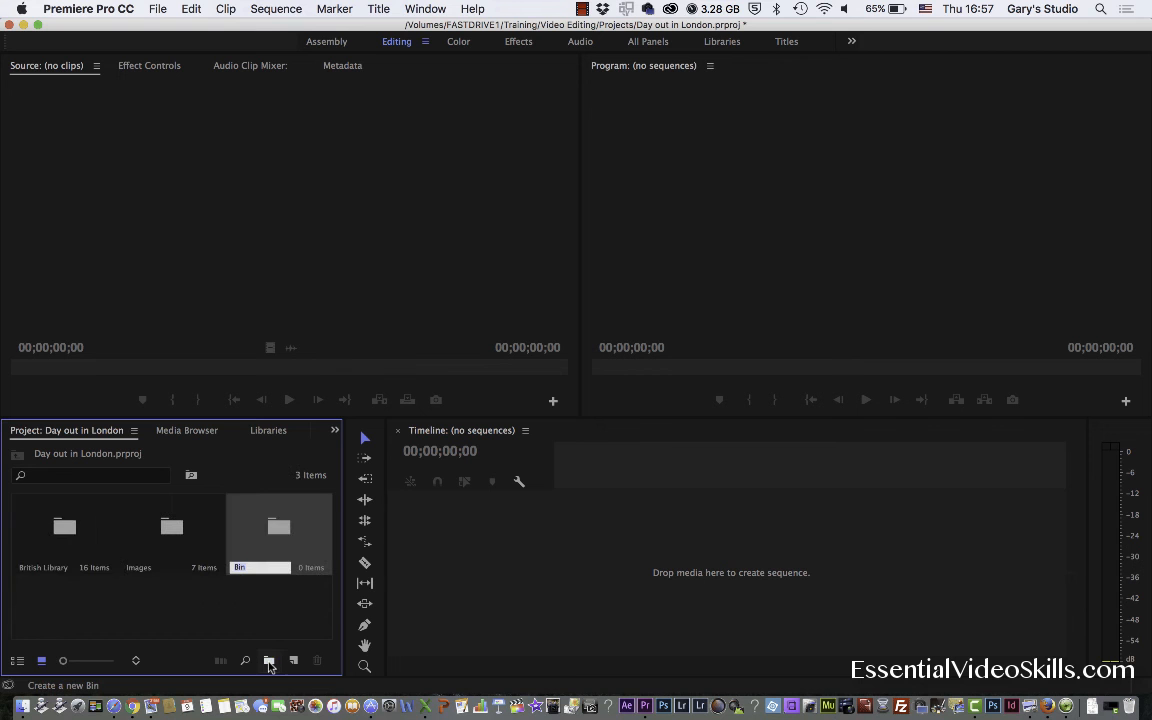
text(Audio)
key(Return)
Import backing track.mp3 from the Audio folder in Video Editing directly into the Audio bin without opening it.
click(290, 538)
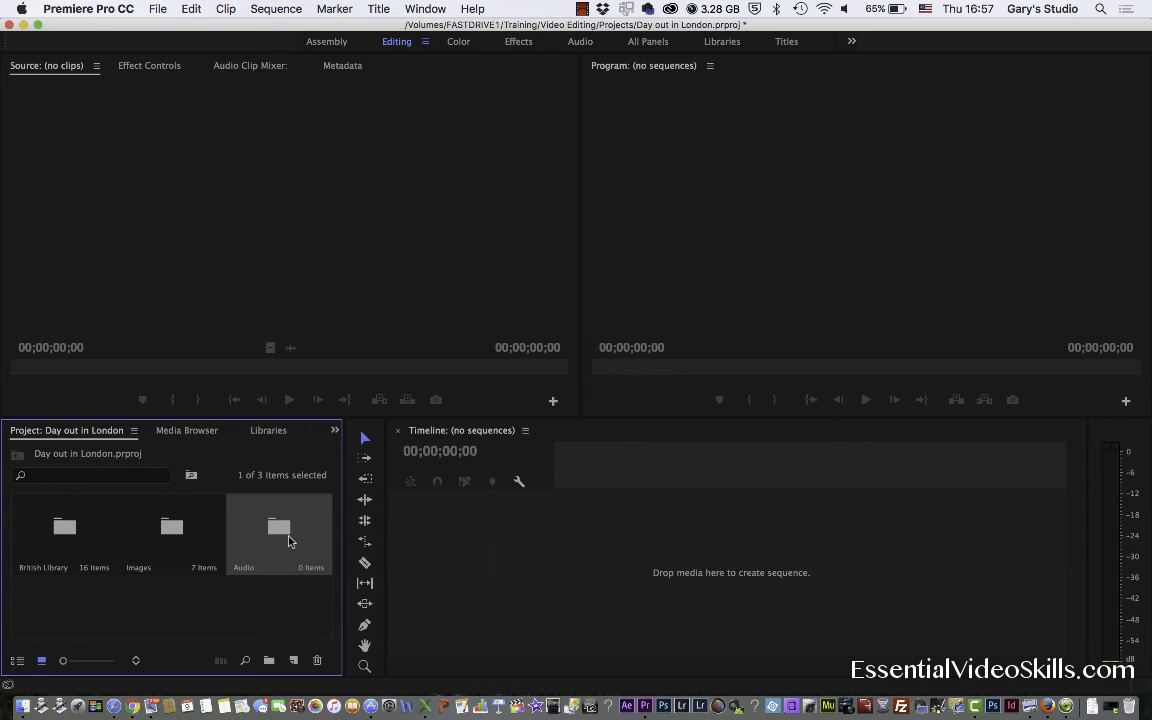
right_click(288, 540)
click(334, 494)
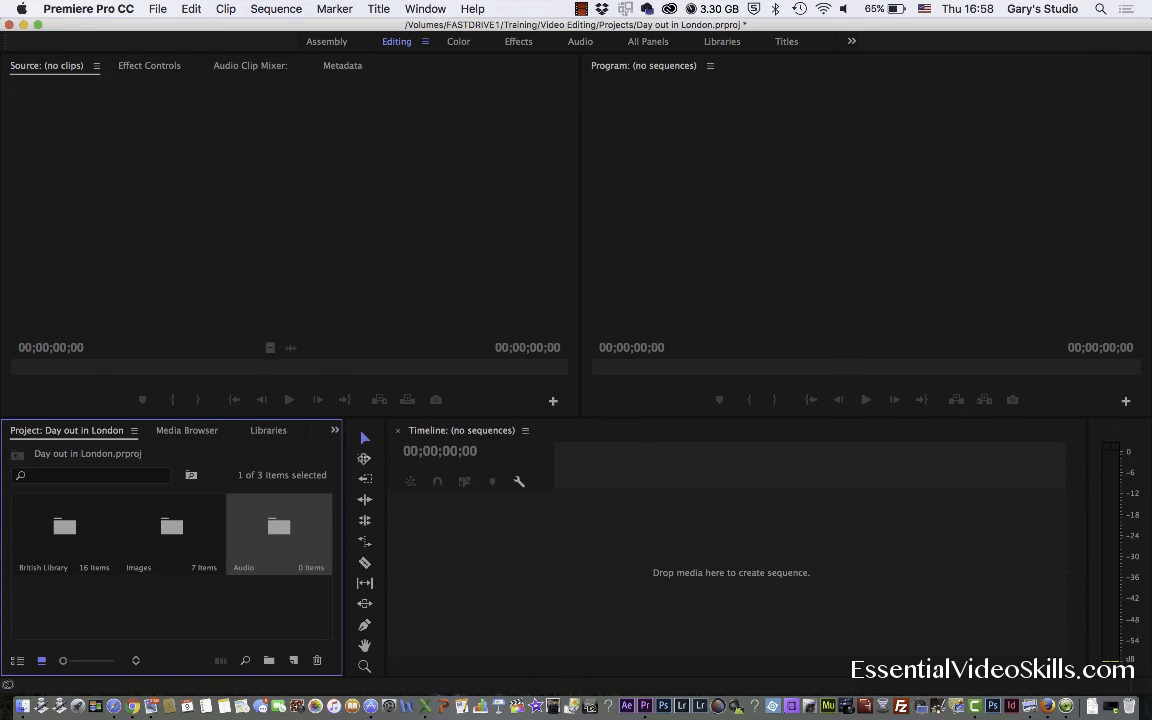
click(530, 111)
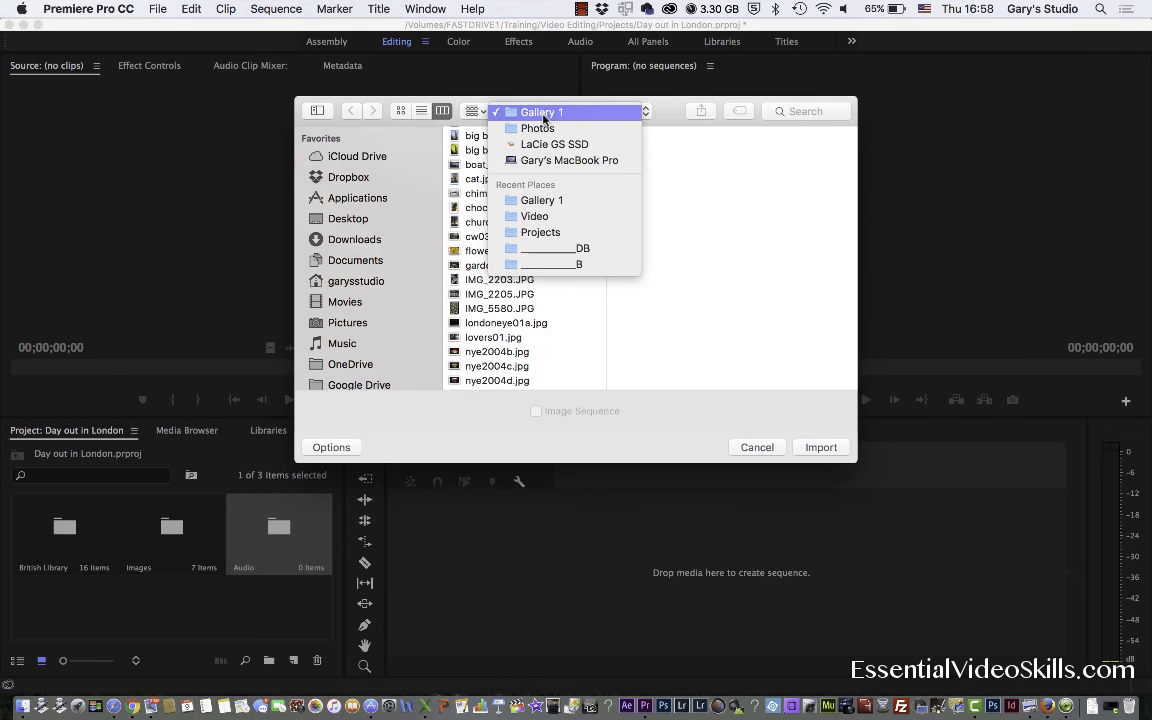
click(547, 234)
click(564, 114)
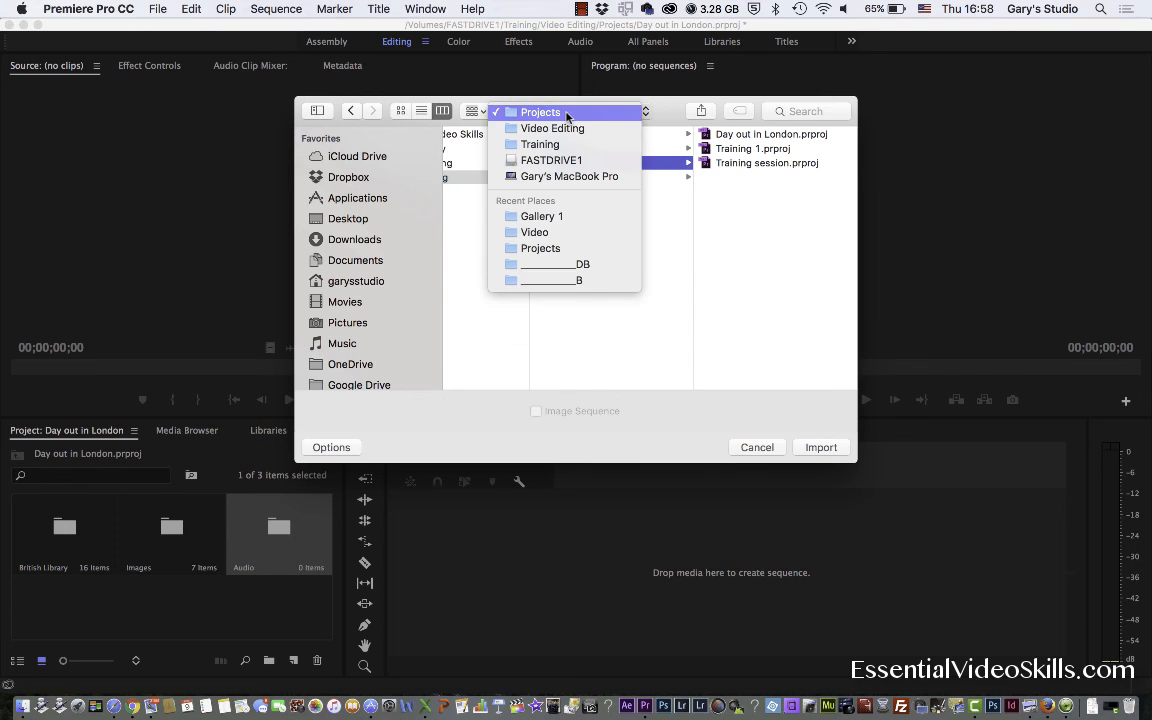
click(566, 114)
click(570, 134)
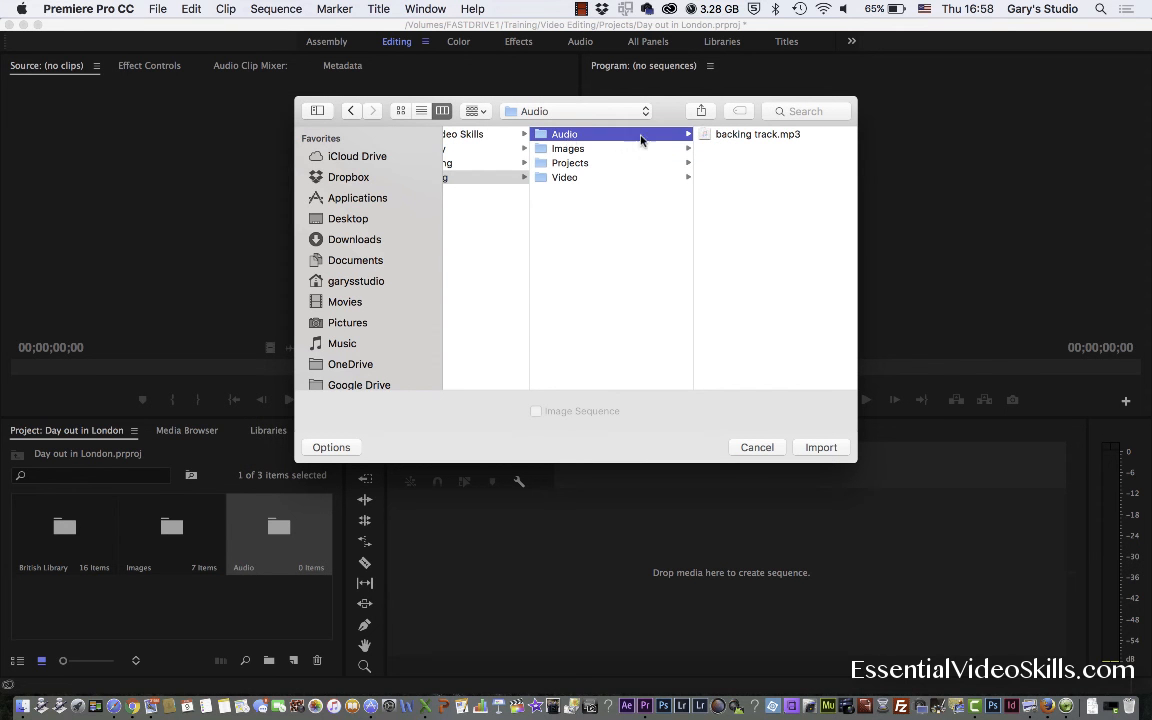
click(757, 136)
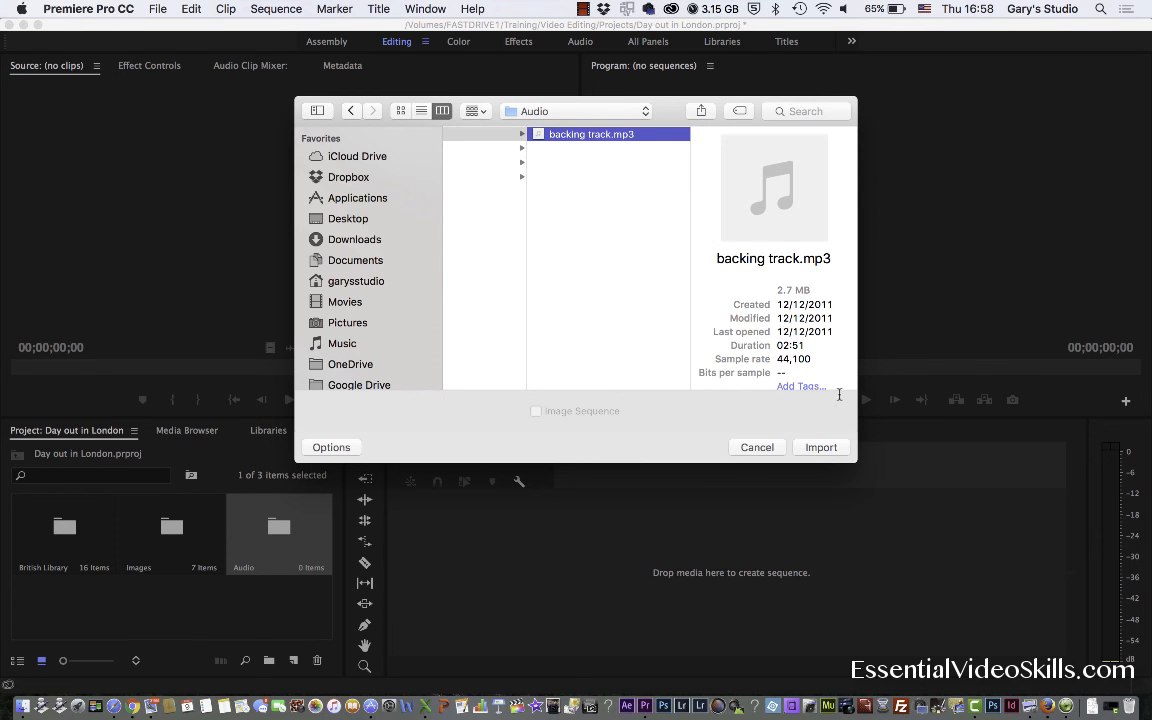
click(821, 447)
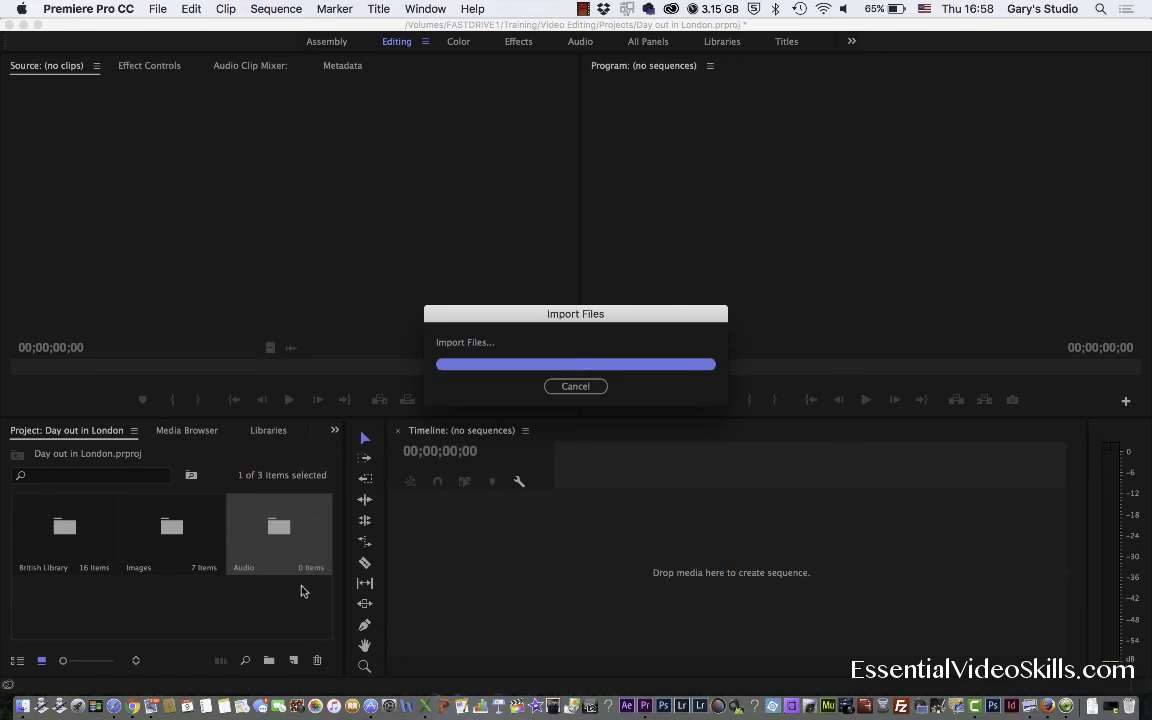